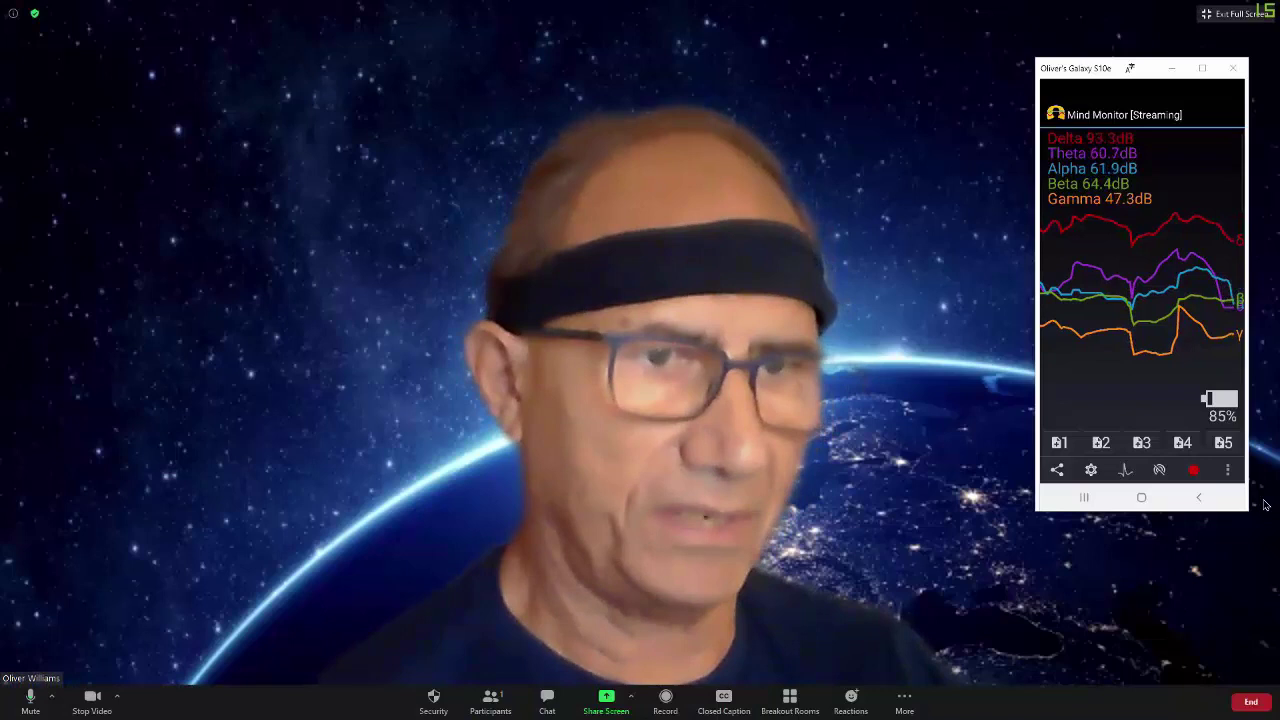
- Start a Mind Monitor recording of the live Muse band-power stream
{"action": "left_click", "coordinate": [1194, 471]}
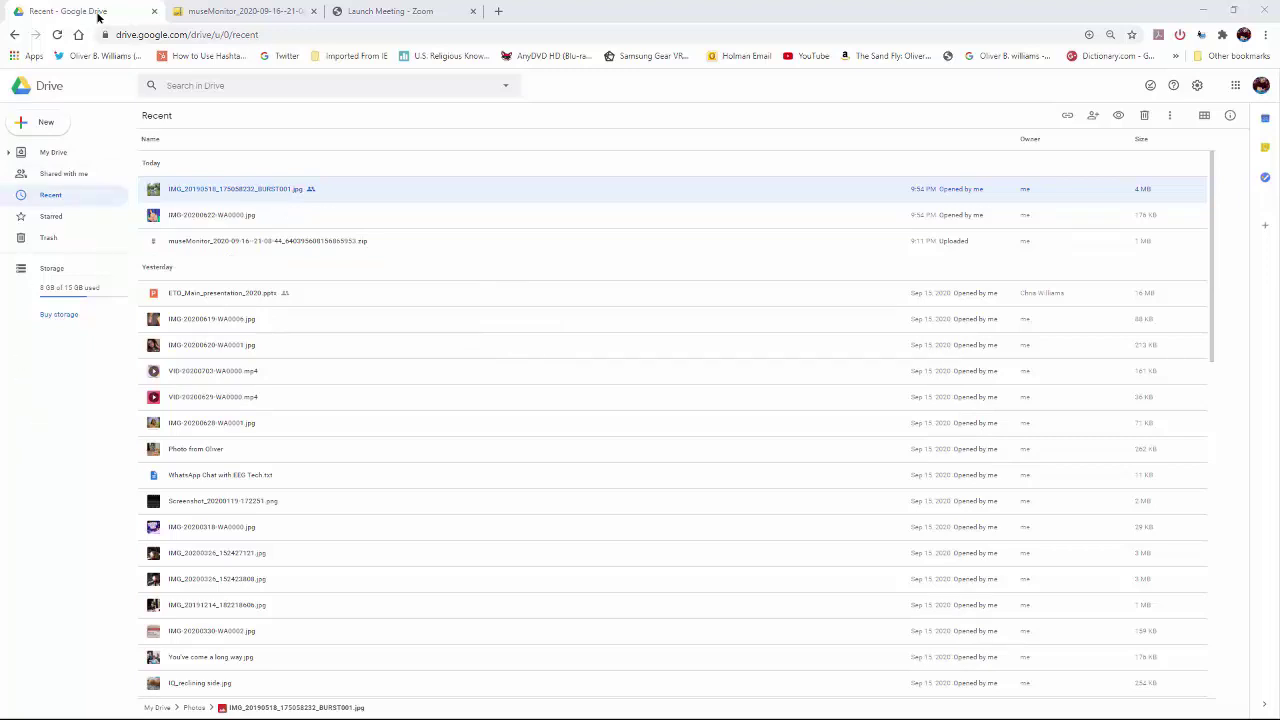
- Switch to the browser tab where ZIP Extractor shows the museMonitor zip contents
{"action": "left_click", "coordinate": [238, 11]}
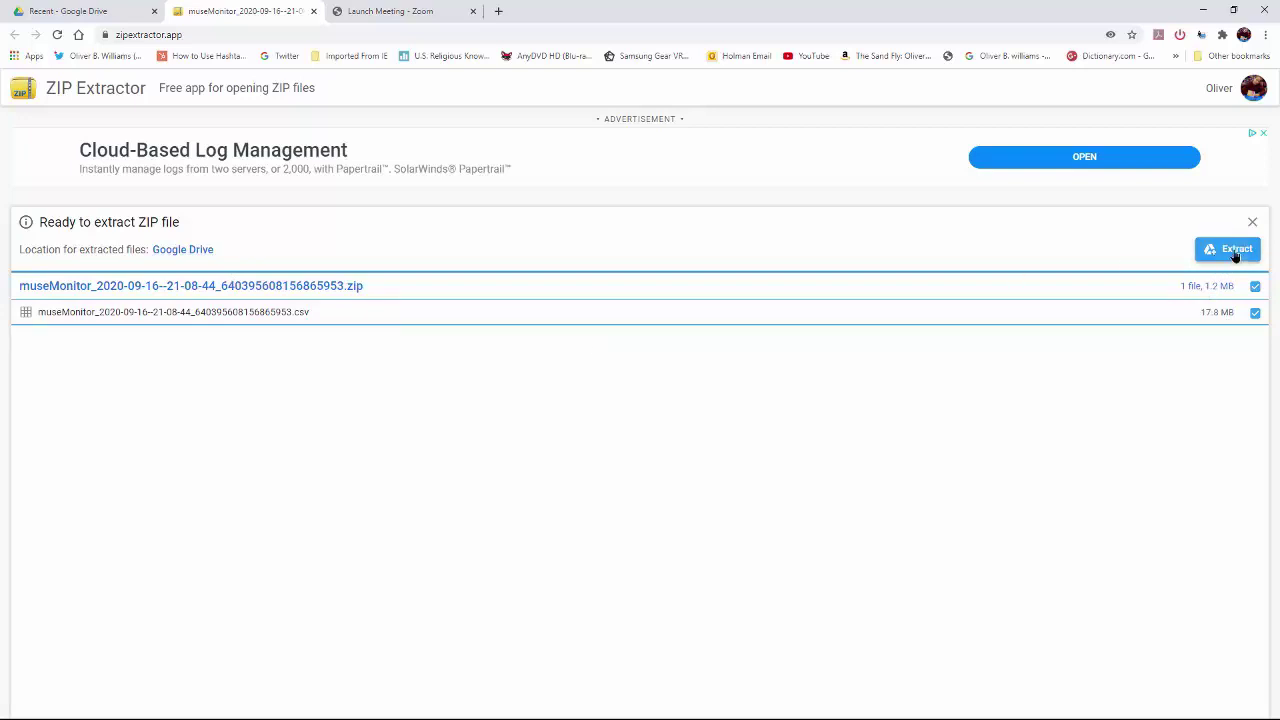
- Extract the 17.8 MB museMonitor CSV from the zip into Google Drive
{"action": "left_click", "coordinate": [1236, 252]}
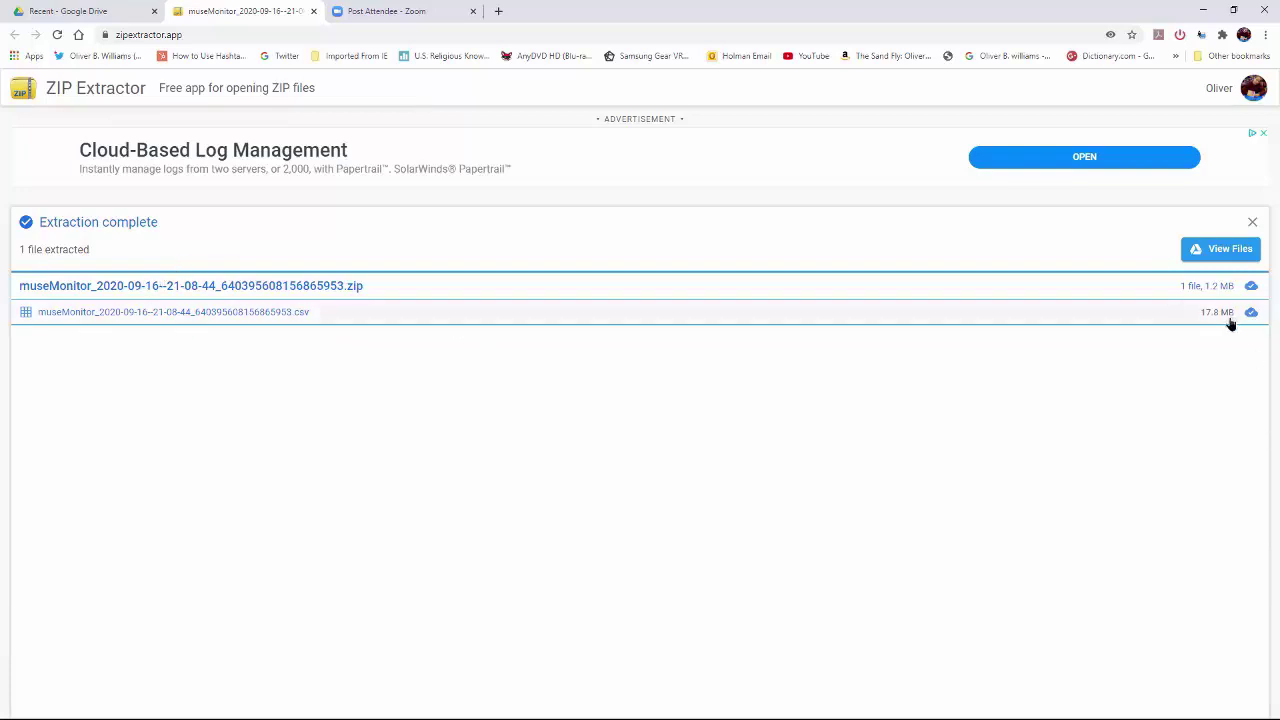
- Preview the museMonitor CSV's comma-separated EEG data, then download it through Chrome
{"action": "right_click", "coordinate": [277, 314]}
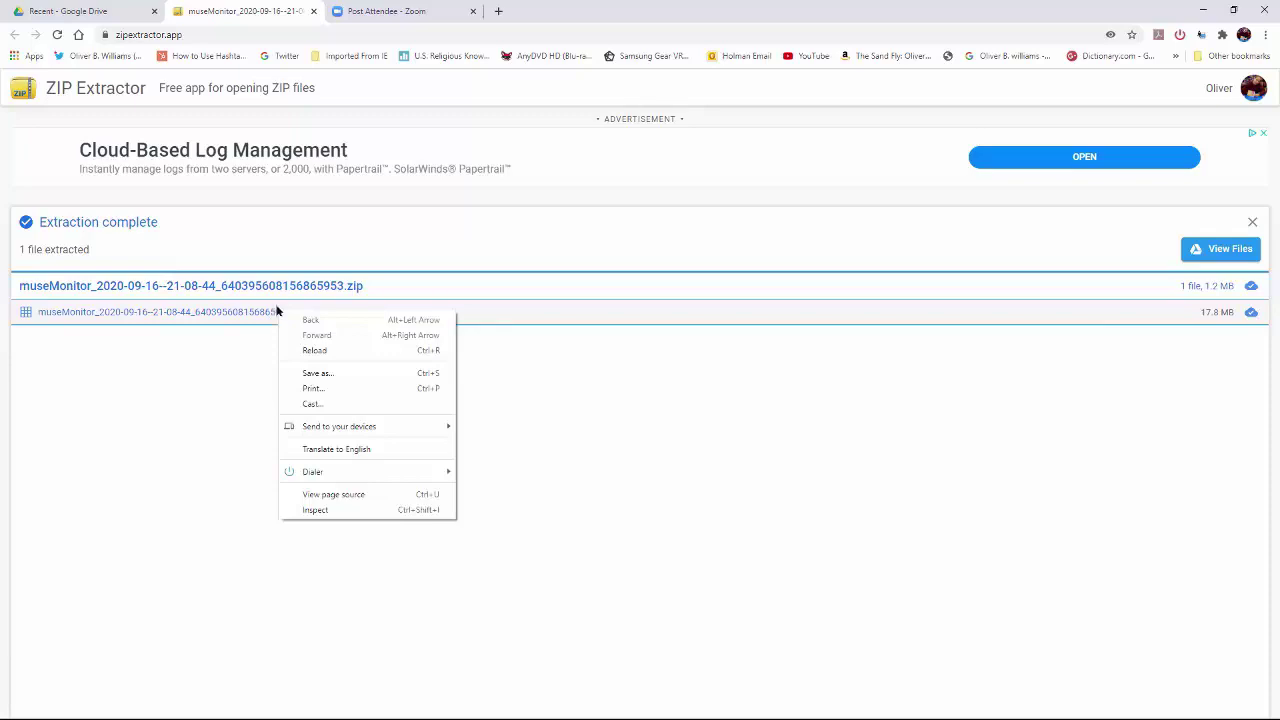
{"action": "left_click", "coordinate": [275, 311]}
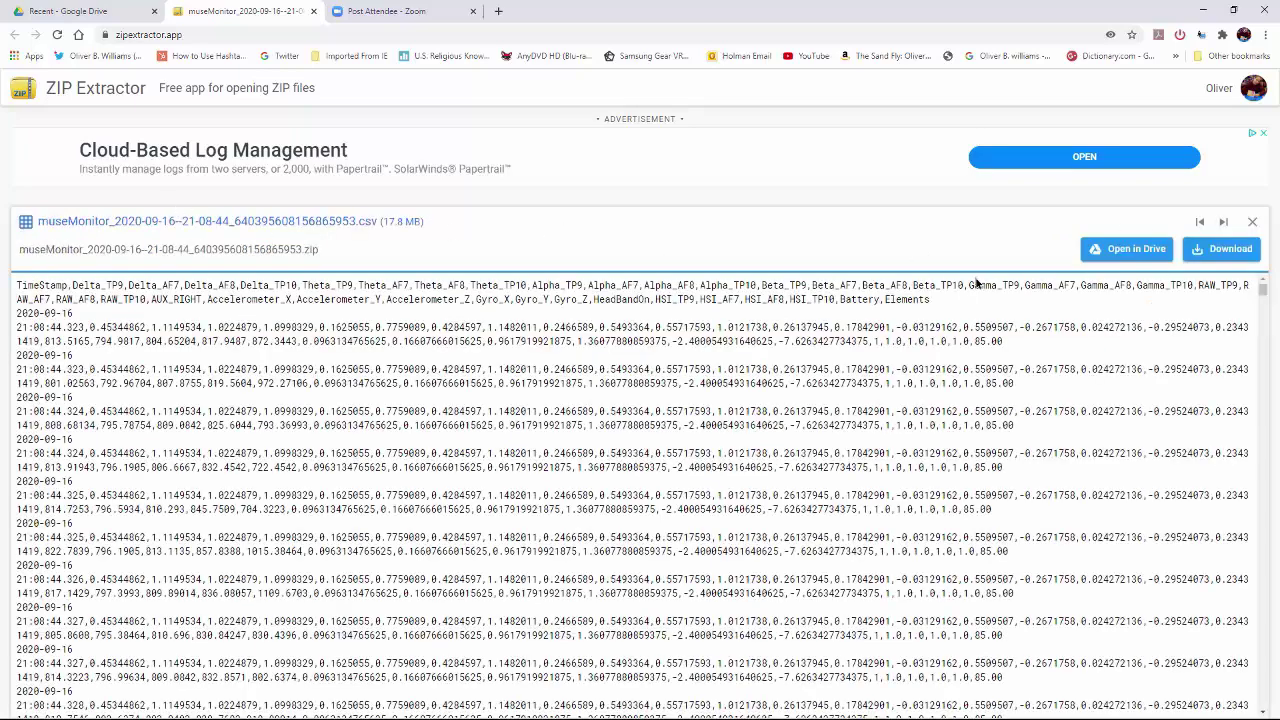
{"action": "left_click", "coordinate": [1222, 250]}
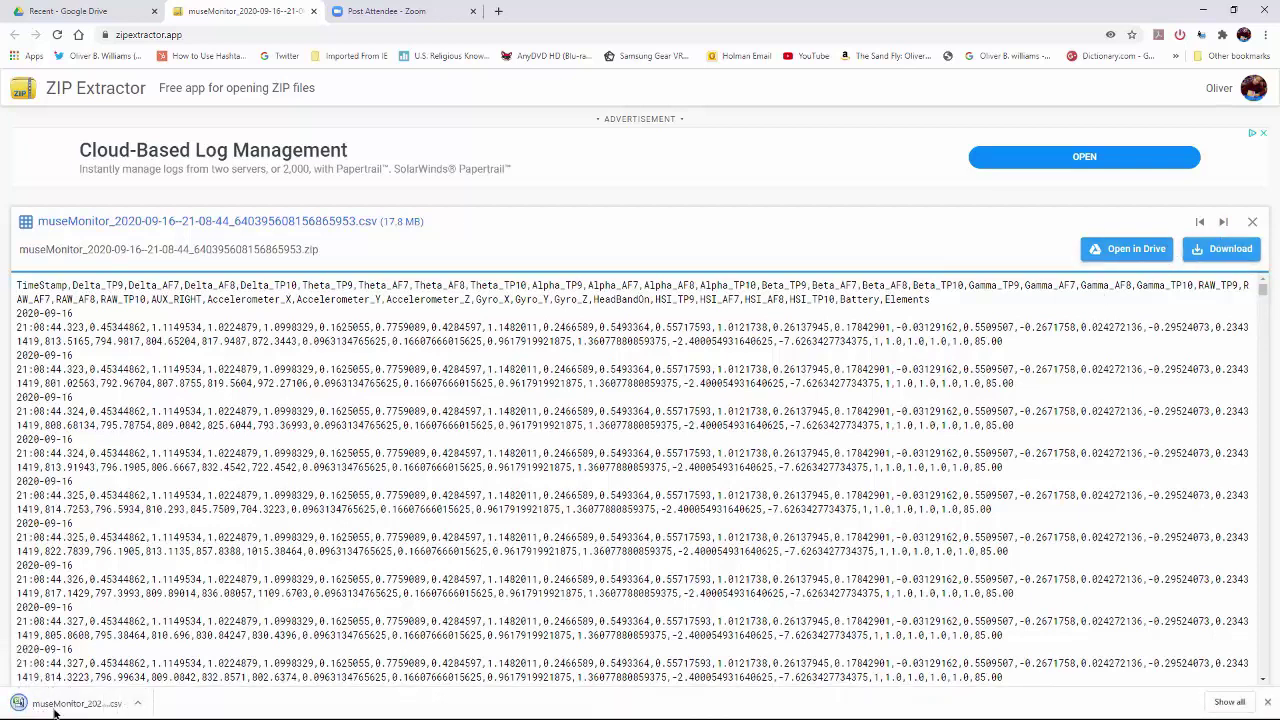
{"action": "left_click", "coordinate": [138, 706]}
- Show the downloaded museMonitor CSV in its folder and cut it
{"action": "left_click", "coordinate": [172, 658]}
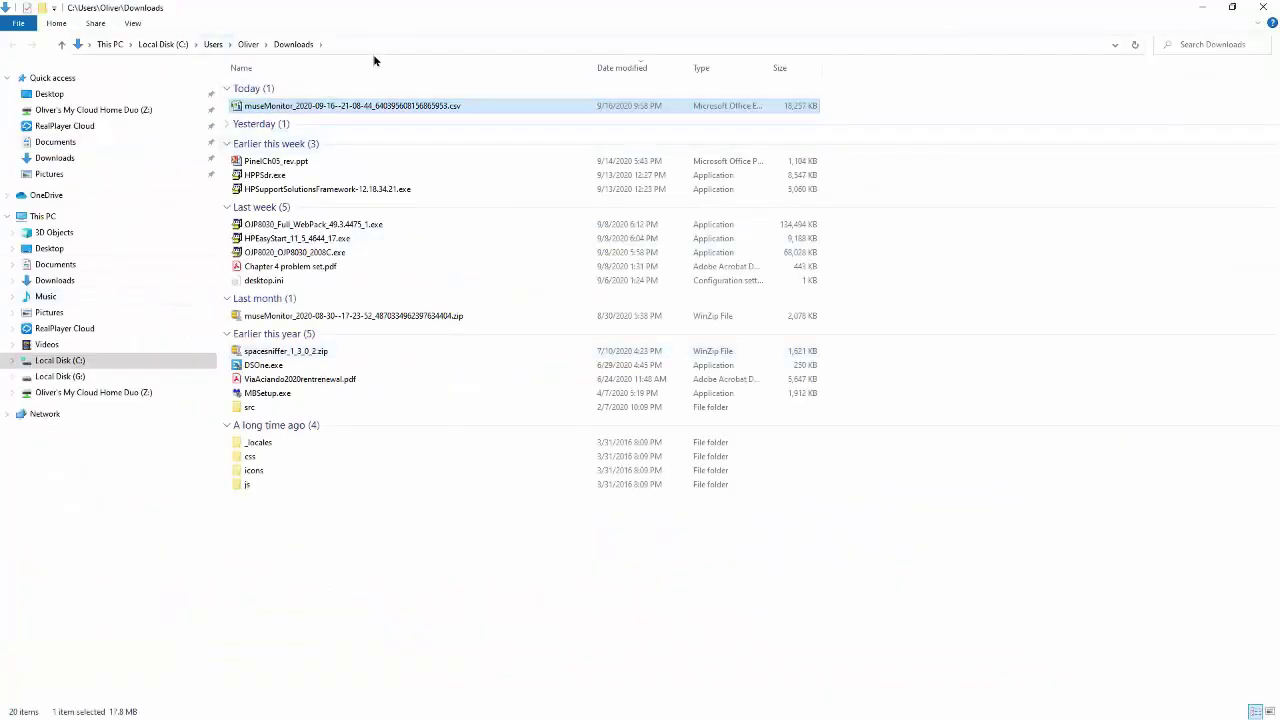
{"action": "right_click", "coordinate": [355, 107]}
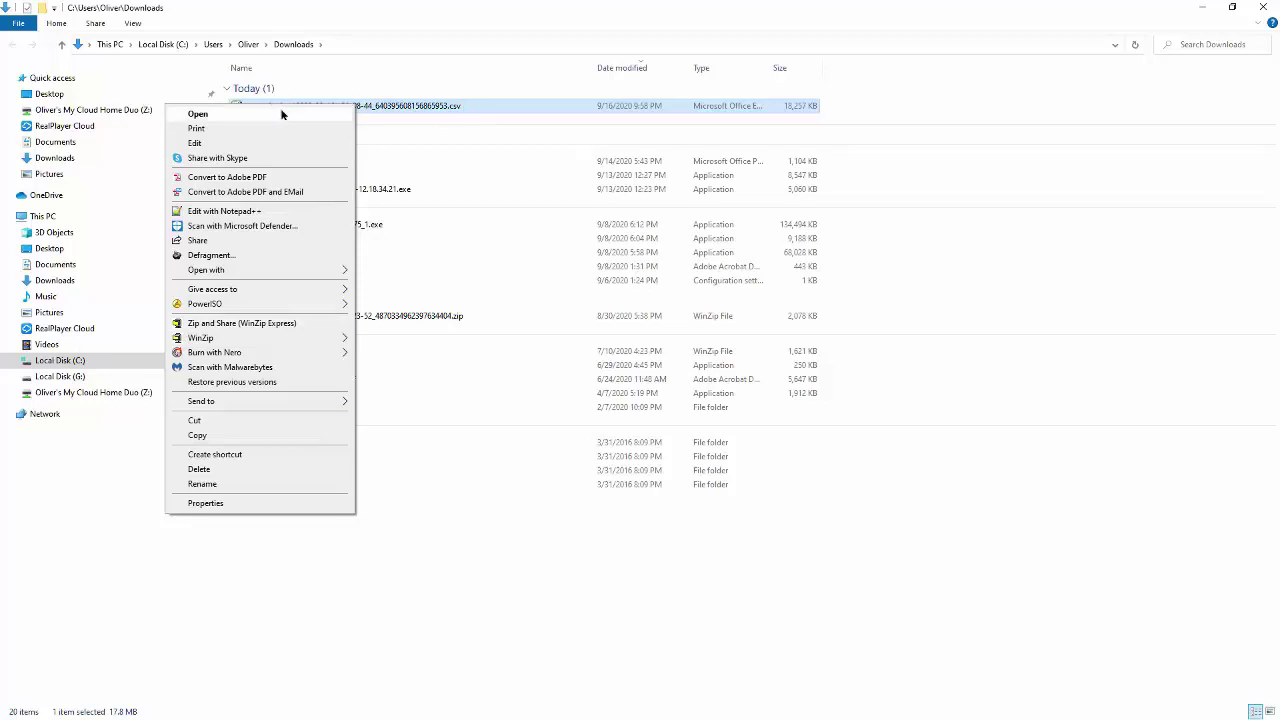
{"action": "left_click", "coordinate": [190, 421]}
- Go to G:\TEACHING\California Institute of Integral Studies\ITP7212XX_EEG Concepts and Procedures\F20
{"action": "left_click", "coordinate": [75, 377]}
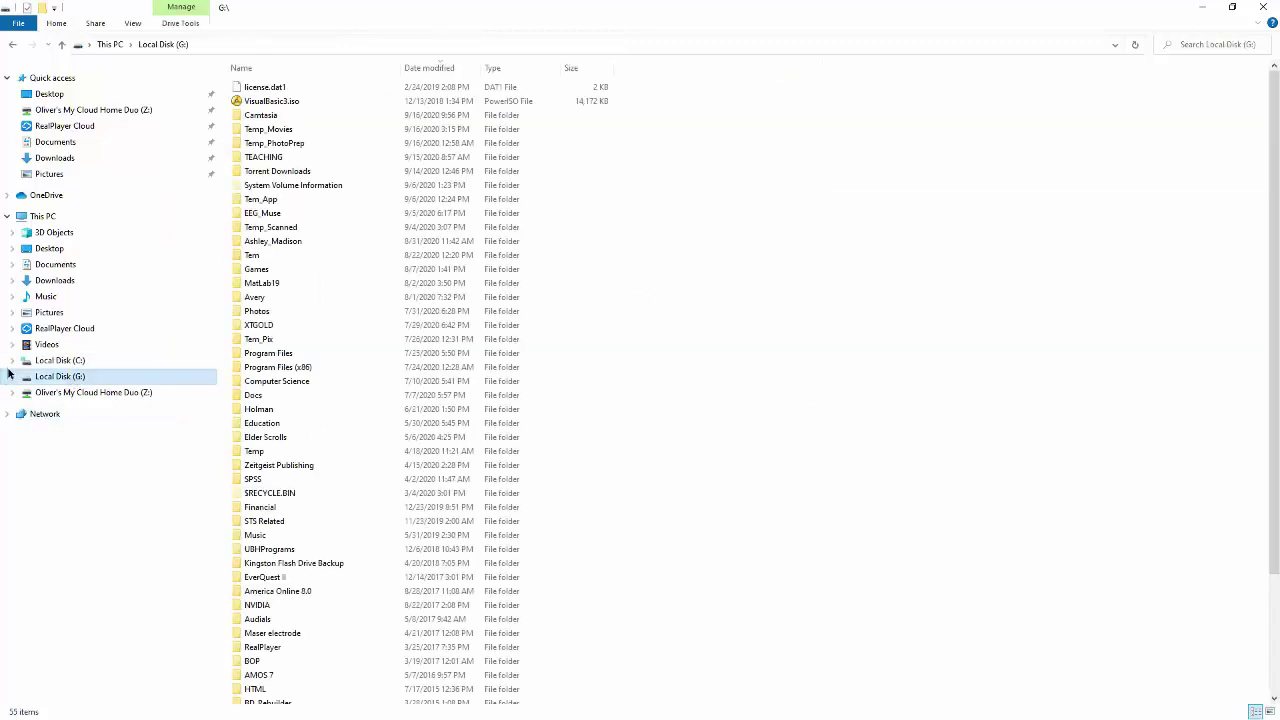
{"action": "left_click", "coordinate": [12, 361]}
{"action": "scroll", "coordinate": [100, 380], "scroll_direction": "down", "scroll_amount": 4}
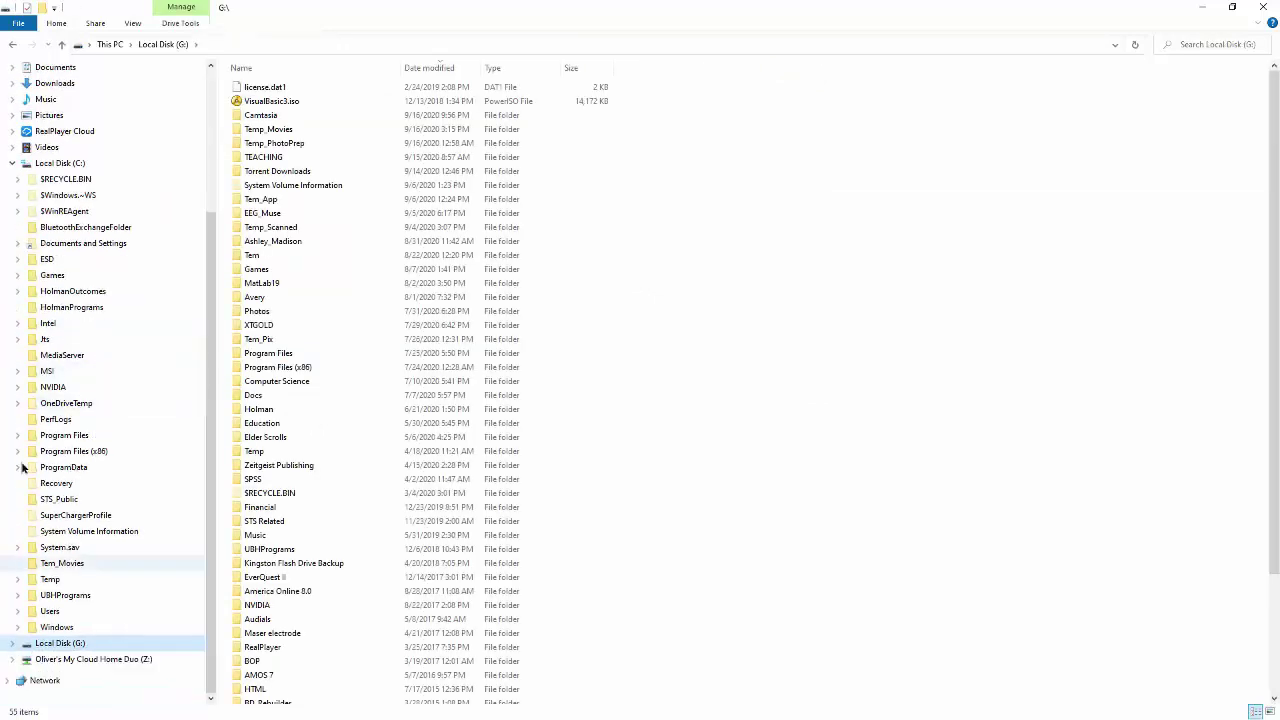
{"action": "left_click", "coordinate": [10, 660]}
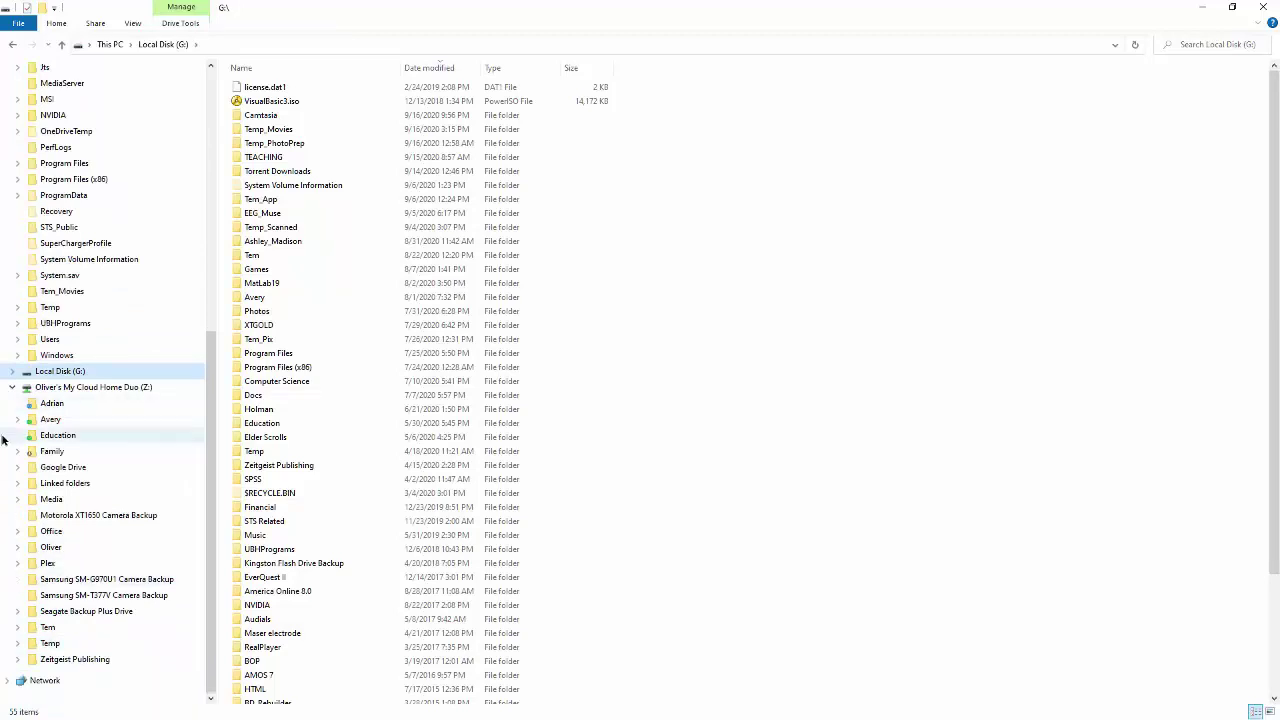
{"action": "left_click", "coordinate": [11, 387]}
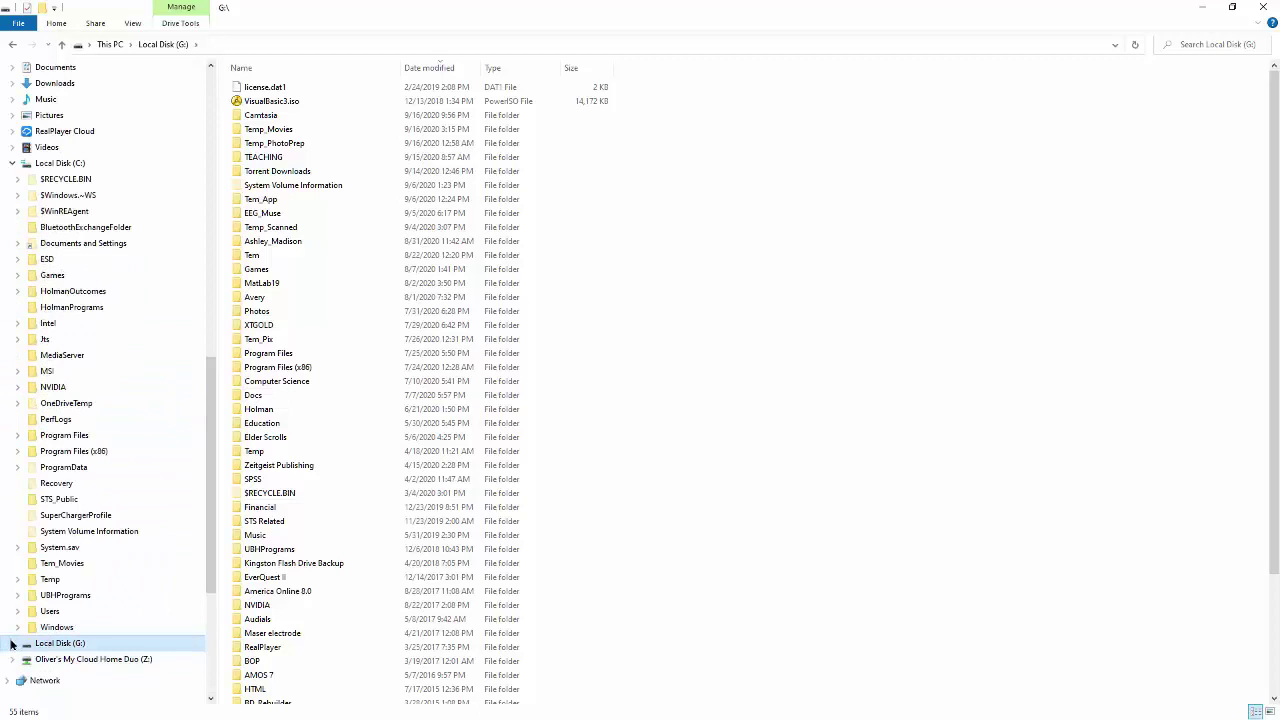
{"action": "left_click", "coordinate": [11, 643]}
{"action": "scroll", "coordinate": [88, 535], "scroll_direction": "down", "scroll_amount": 3}
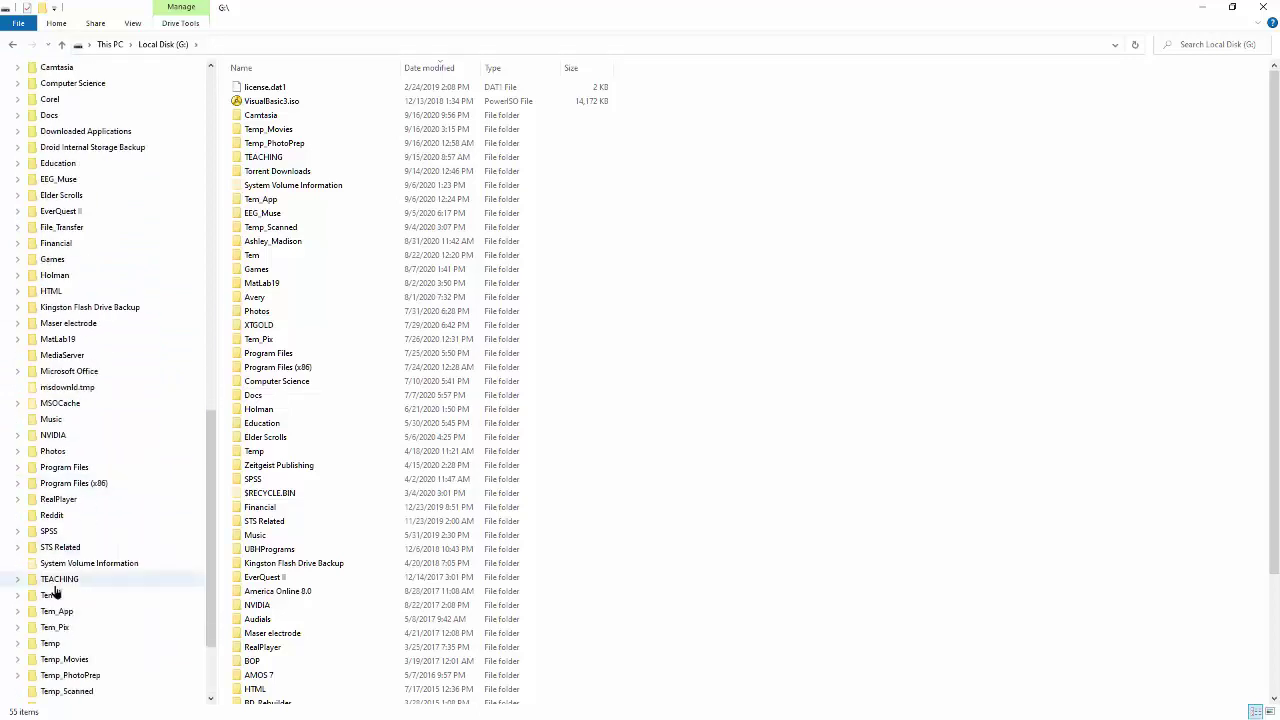
{"action": "left_click", "coordinate": [17, 579]}
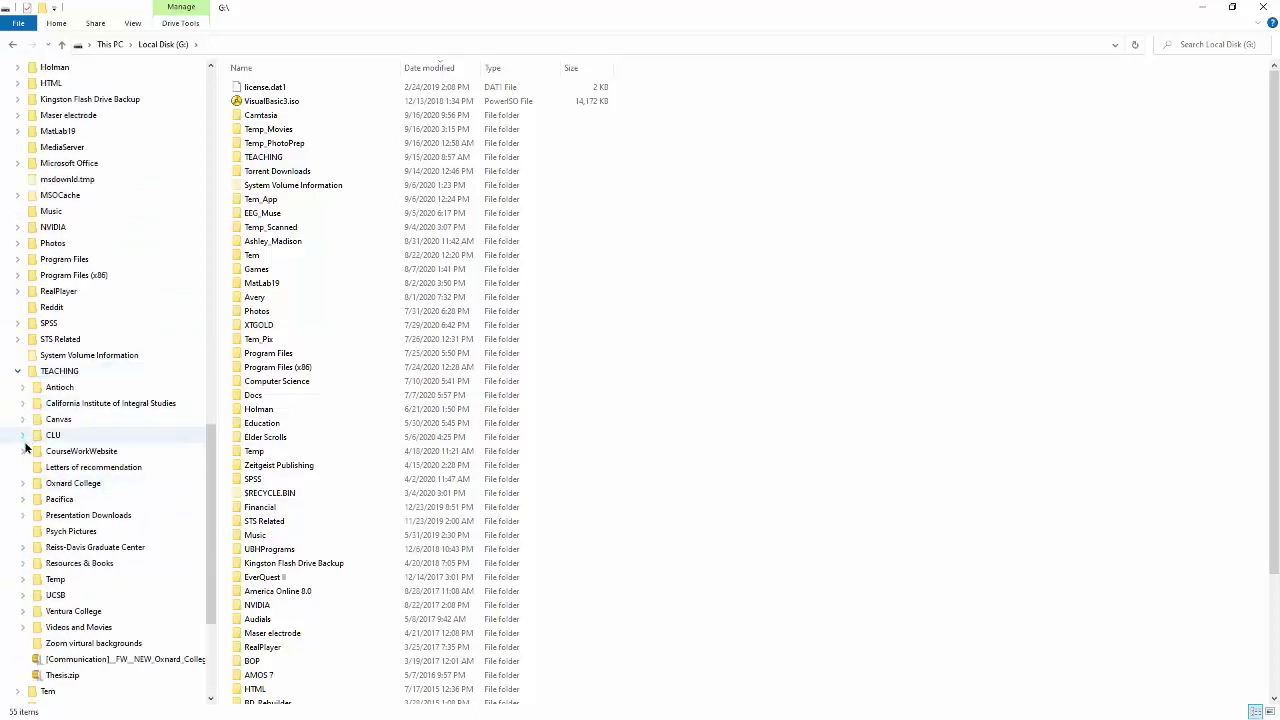
{"action": "left_click", "coordinate": [20, 403]}
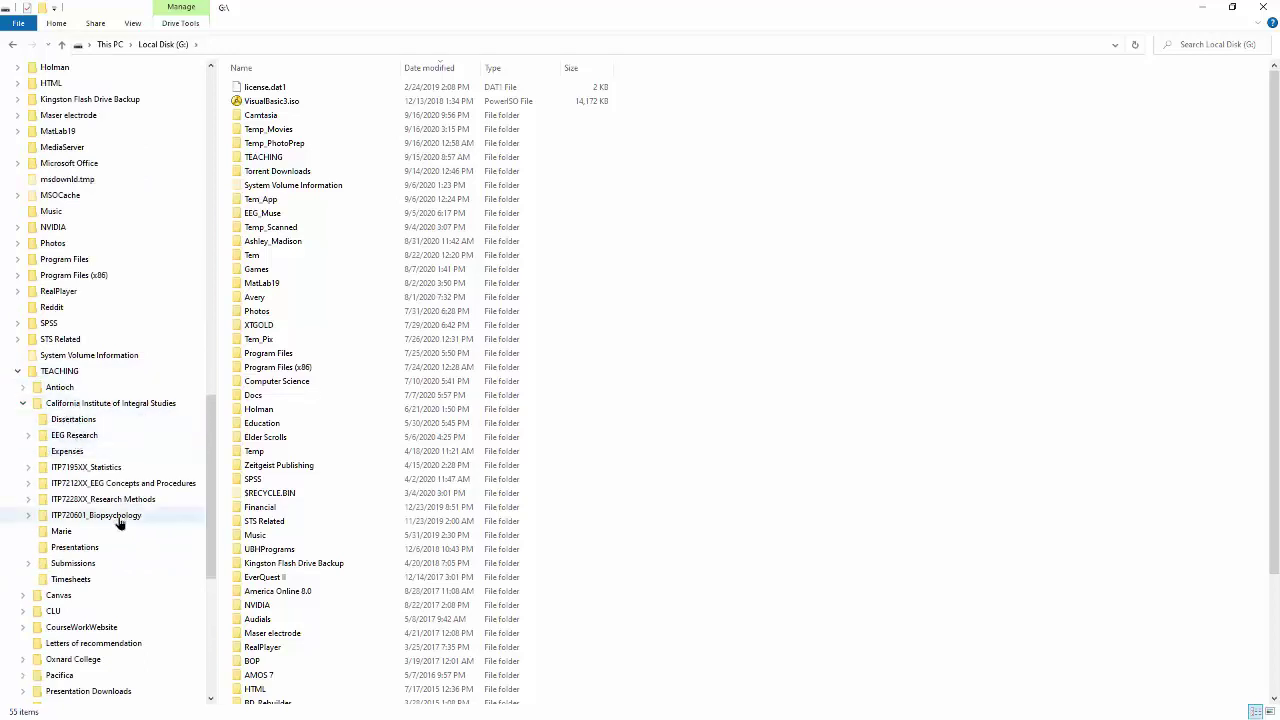
{"action": "left_click", "coordinate": [28, 483]}
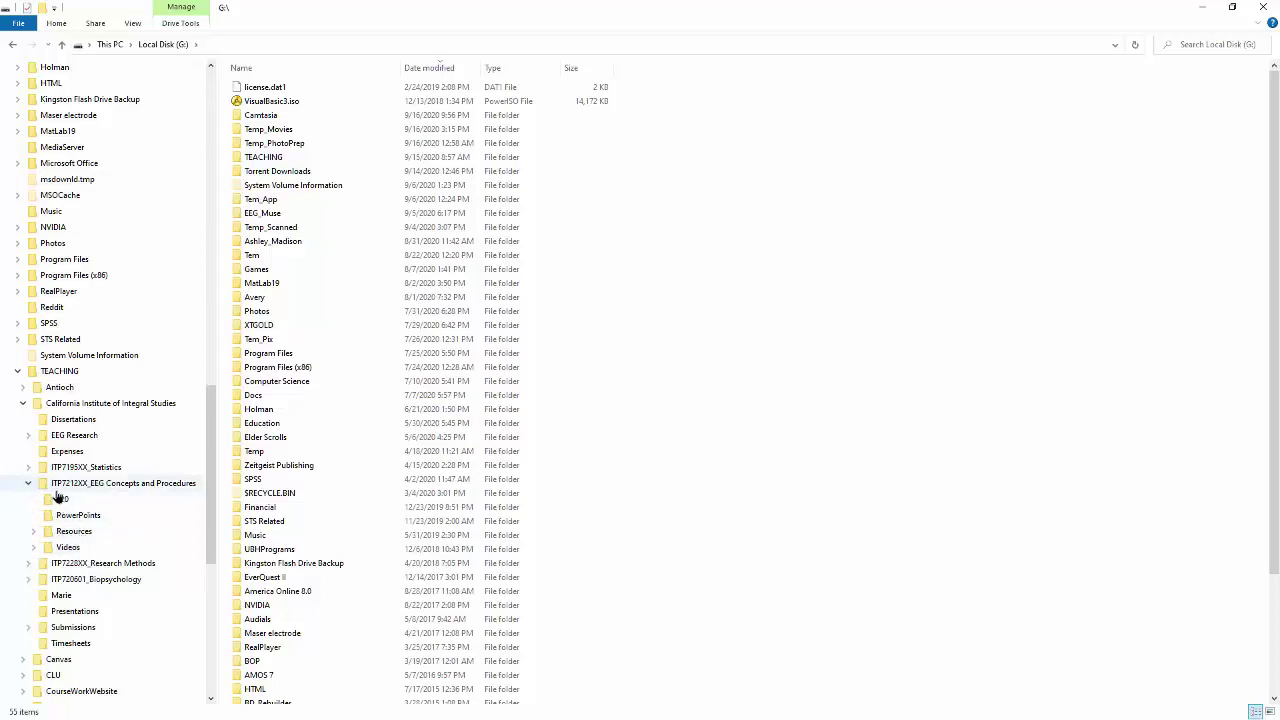
{"action": "left_click", "coordinate": [28, 435]}
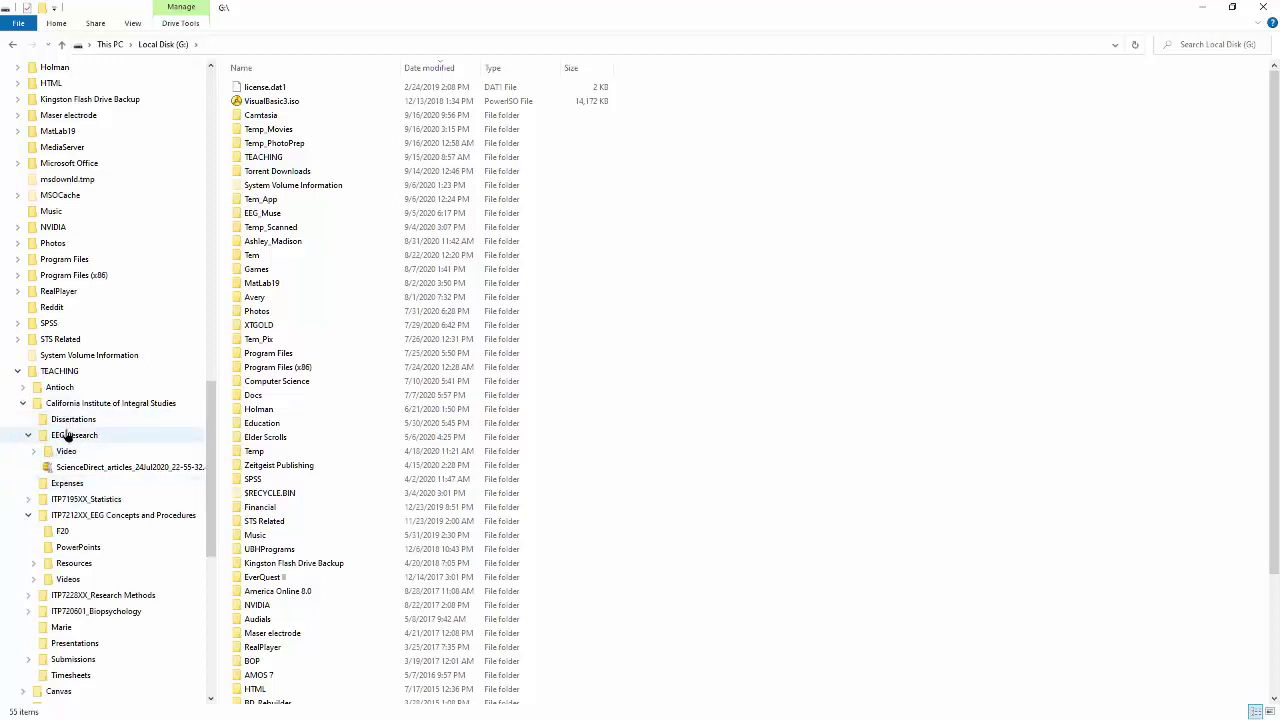
{"action": "left_click", "coordinate": [58, 530]}
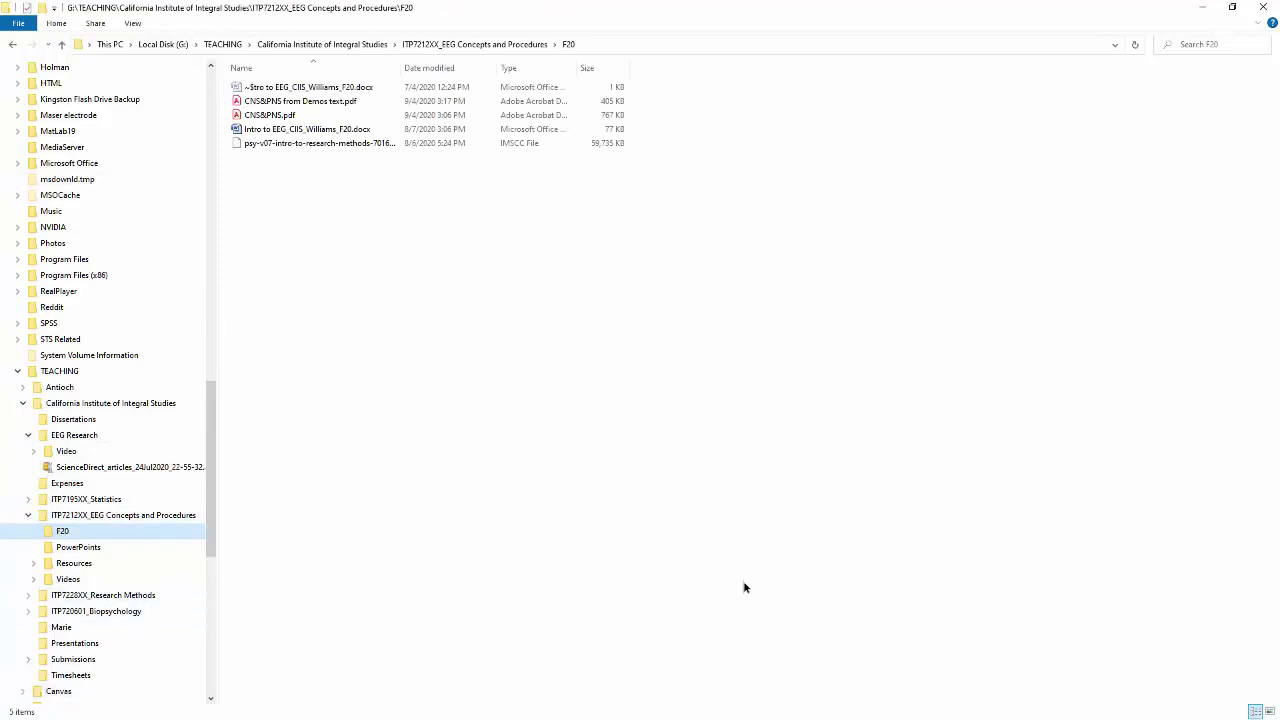
- Paste the cut museMonitor CSV into F20 and open it in Excel
{"action": "right_click", "coordinate": [350, 469]}
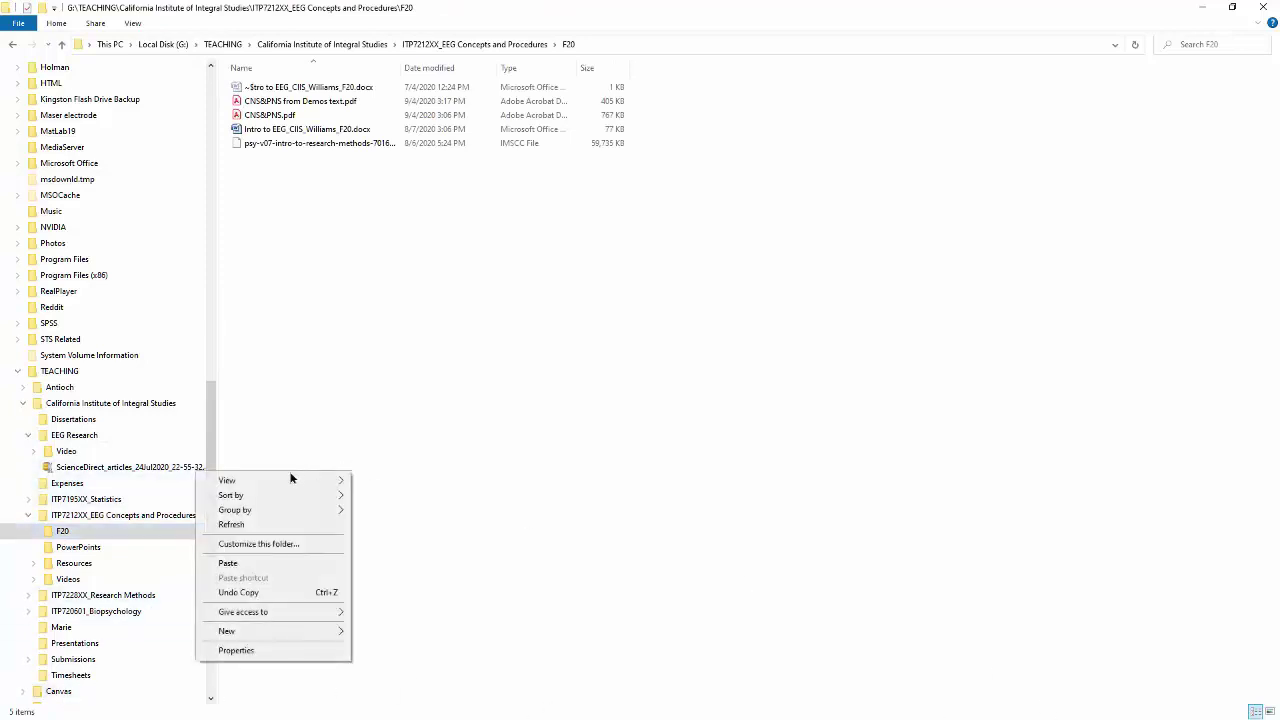
{"action": "left_click", "coordinate": [243, 563]}
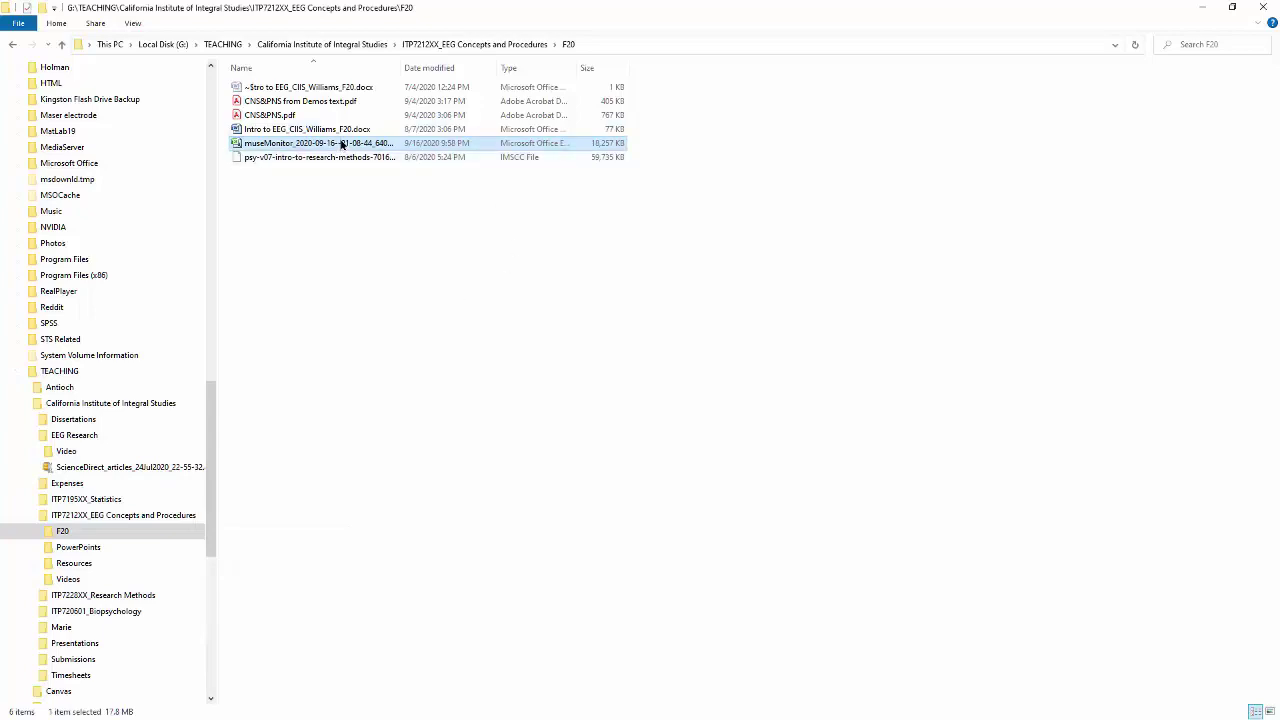
{"action": "double_click", "coordinate": [265, 145]}
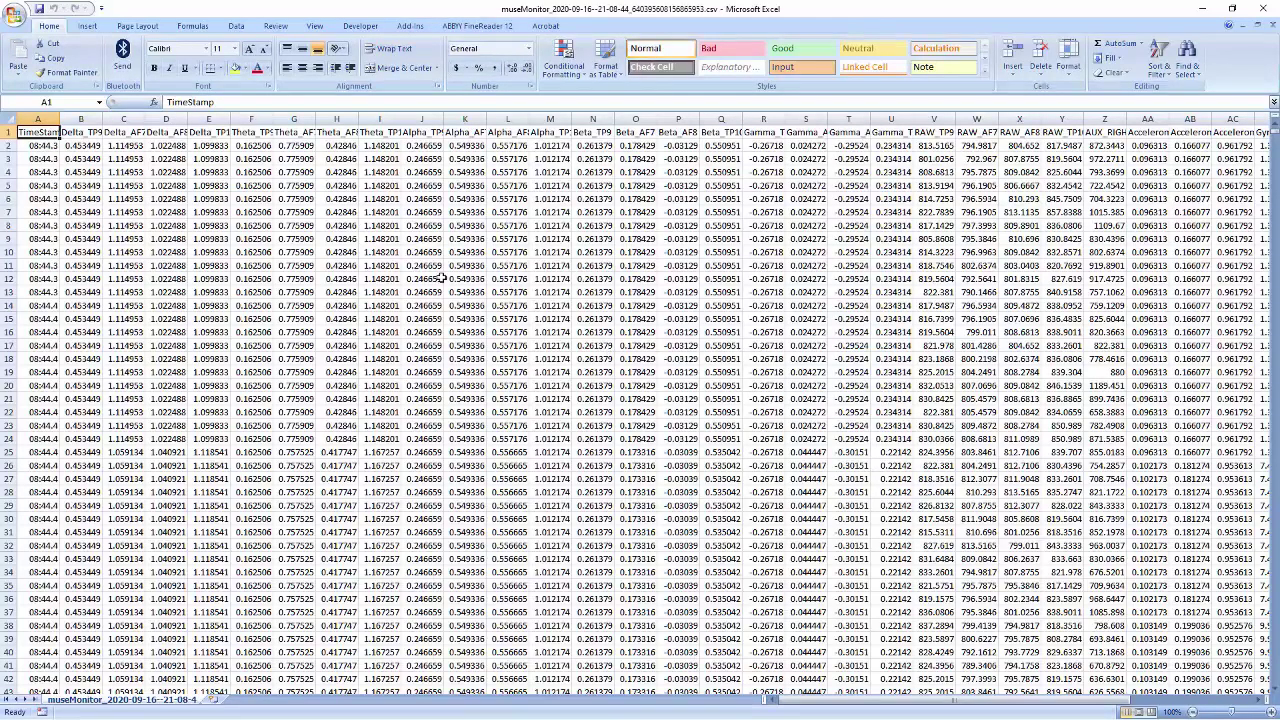
- Select the whole sheet and AutoFit all columns to show full headers and values
{"action": "left_click", "coordinate": [8, 119]}
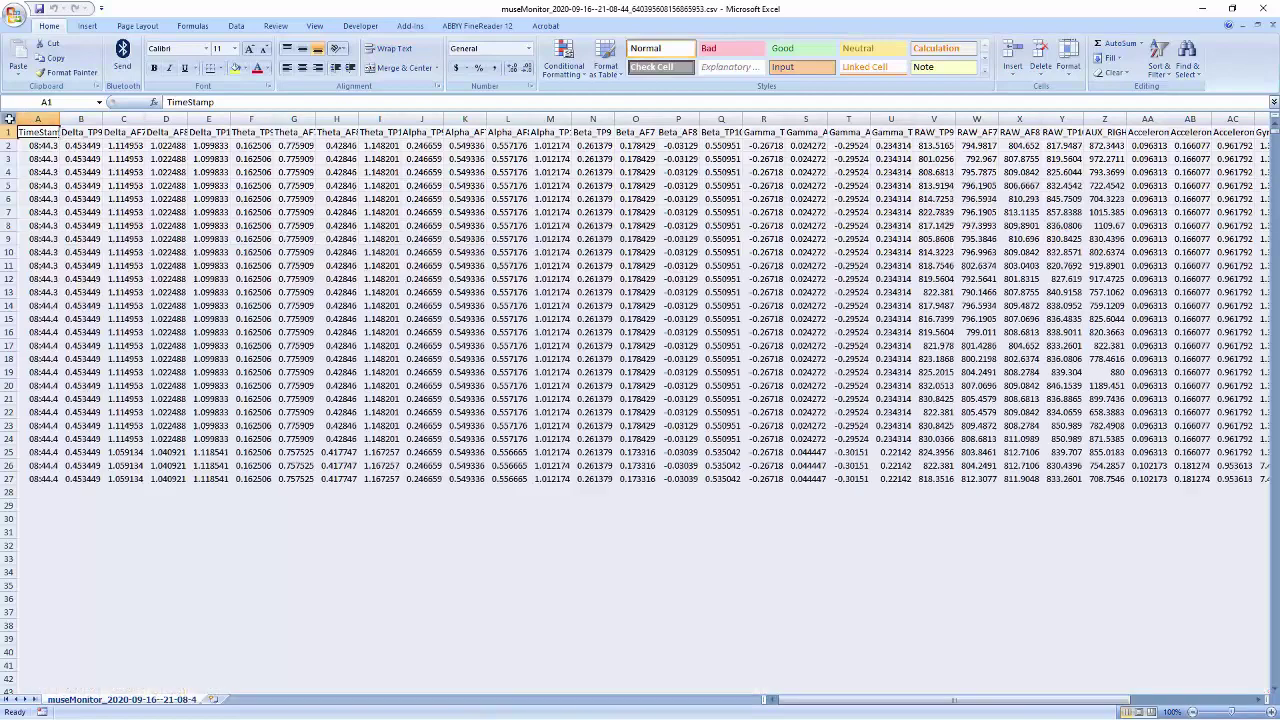
{"action": "double_click", "coordinate": [60, 119]}
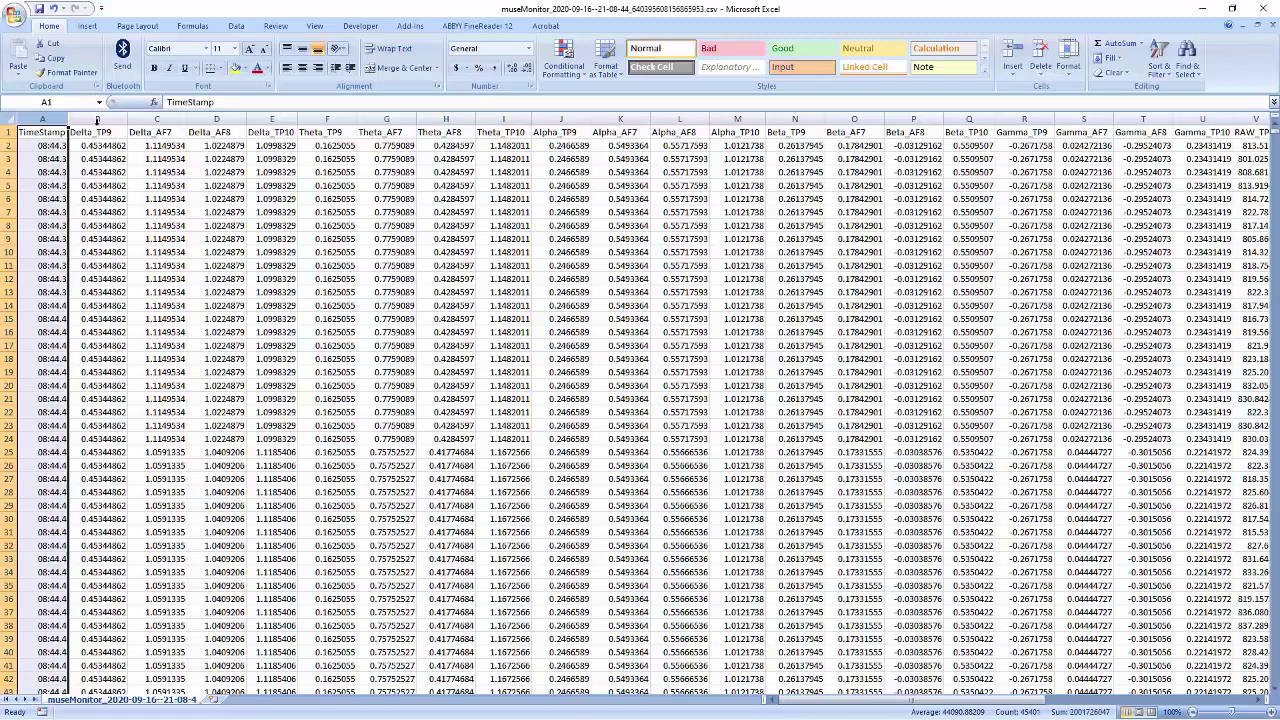
{"action": "left_click", "coordinate": [89, 119]}
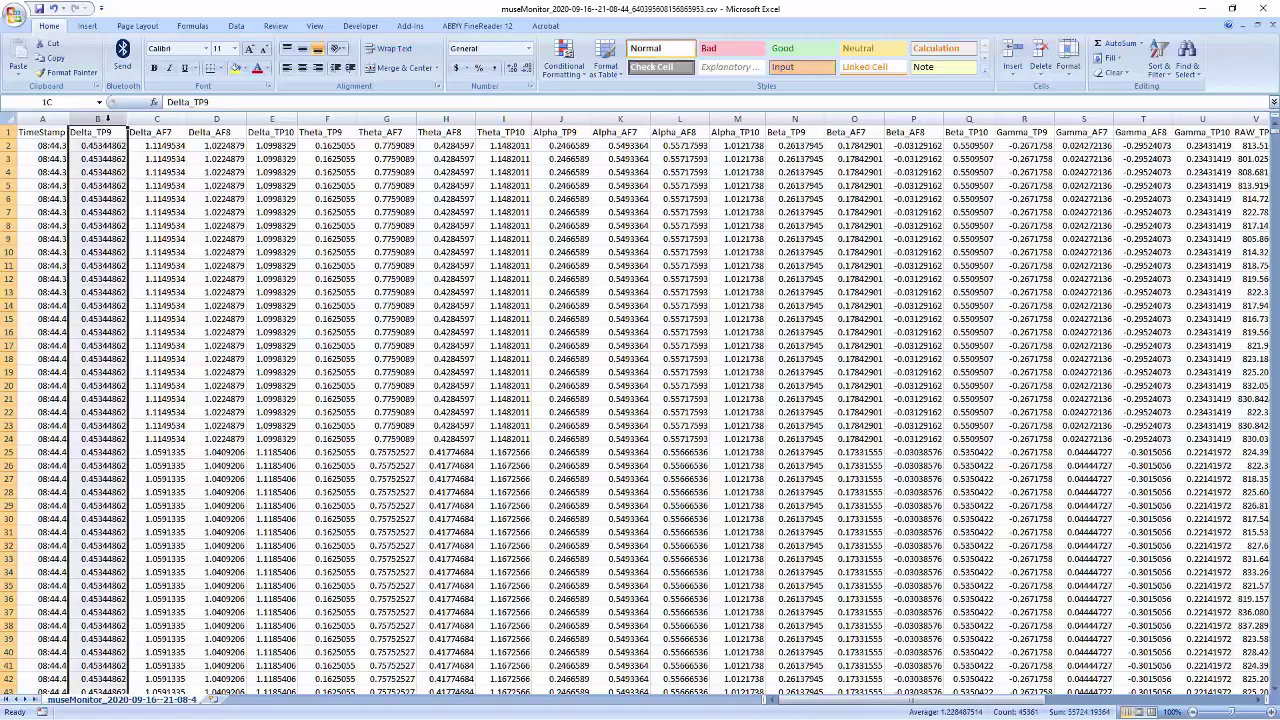
{"action": "left_click_drag", "start_coordinate": [108, 119], "coordinate": [283, 122]}
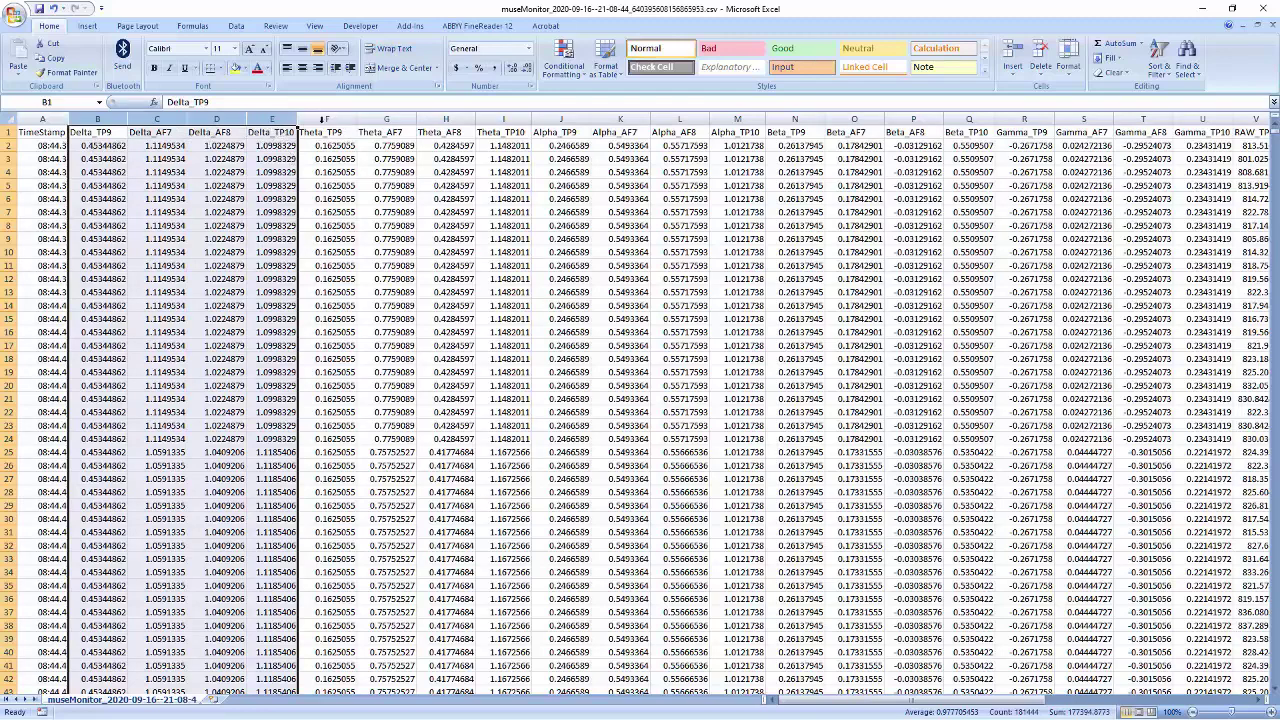
{"action": "left_click", "coordinate": [324, 120]}
{"action": "left_click_drag", "start_coordinate": [324, 120], "coordinate": [1215, 123]}
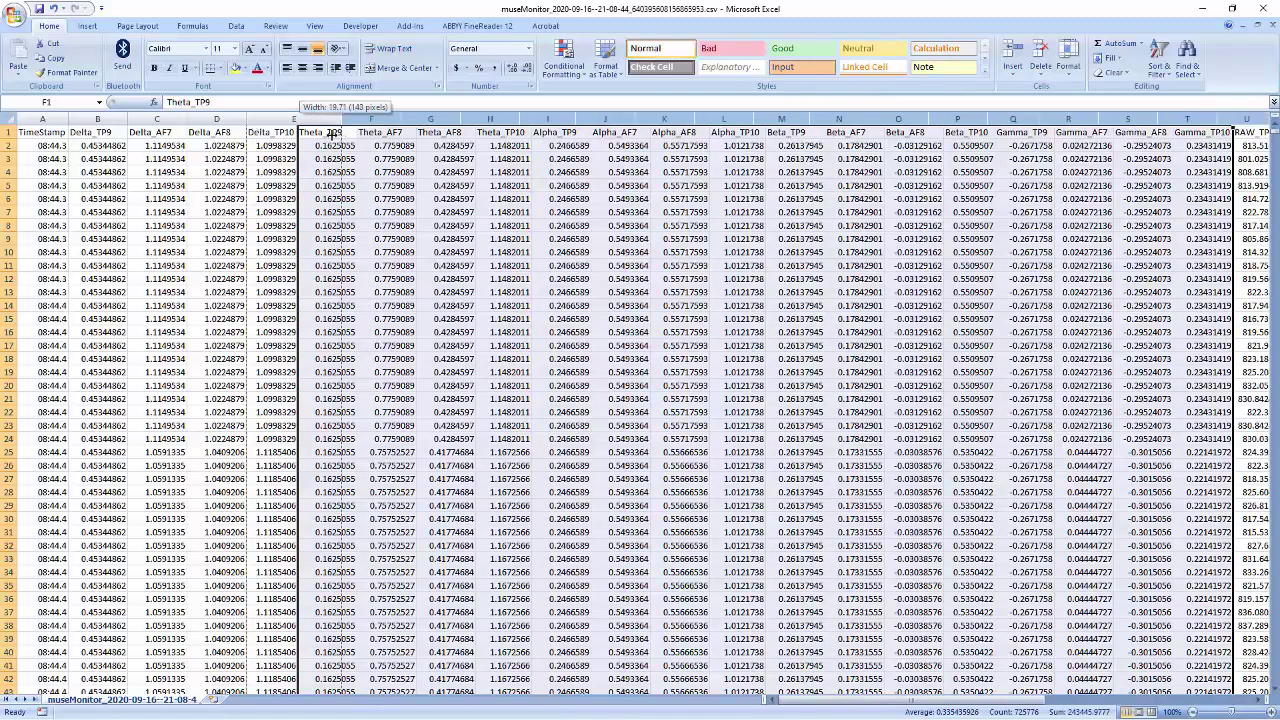
{"action": "left_click_drag", "start_coordinate": [298, 124], "coordinate": [298, 131]}
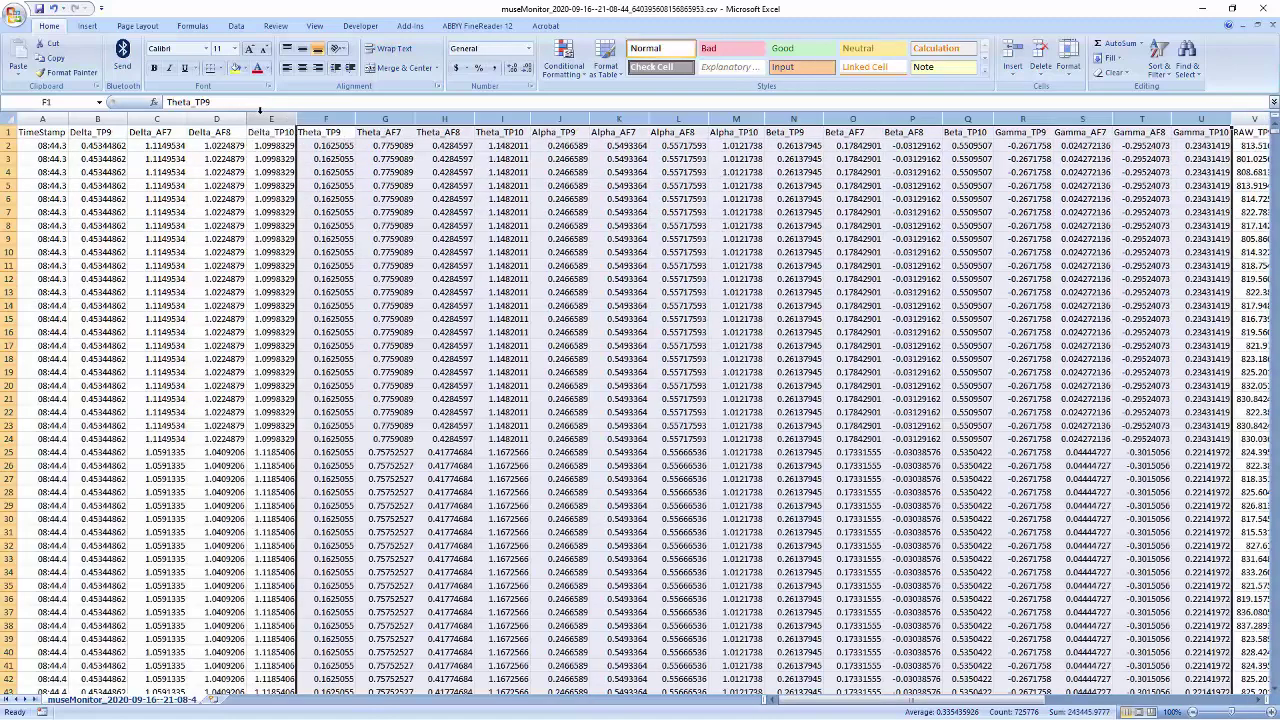
{"action": "left_click", "coordinate": [41, 119]}
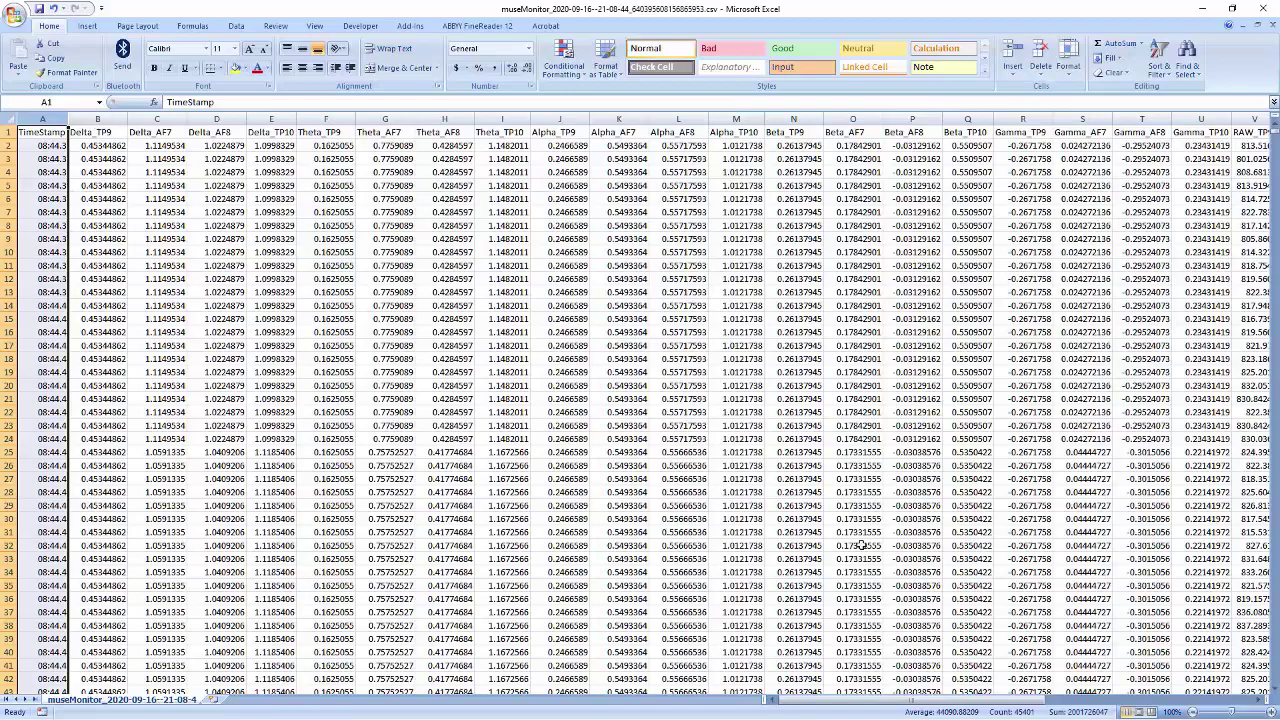
- Cut columns RAW_TP9 through Elements, paste them at A1 of new Sheet1, and return to museMonitor
{"action": "left_click_drag", "start_coordinate": [795, 703], "coordinate": [1010, 693]}
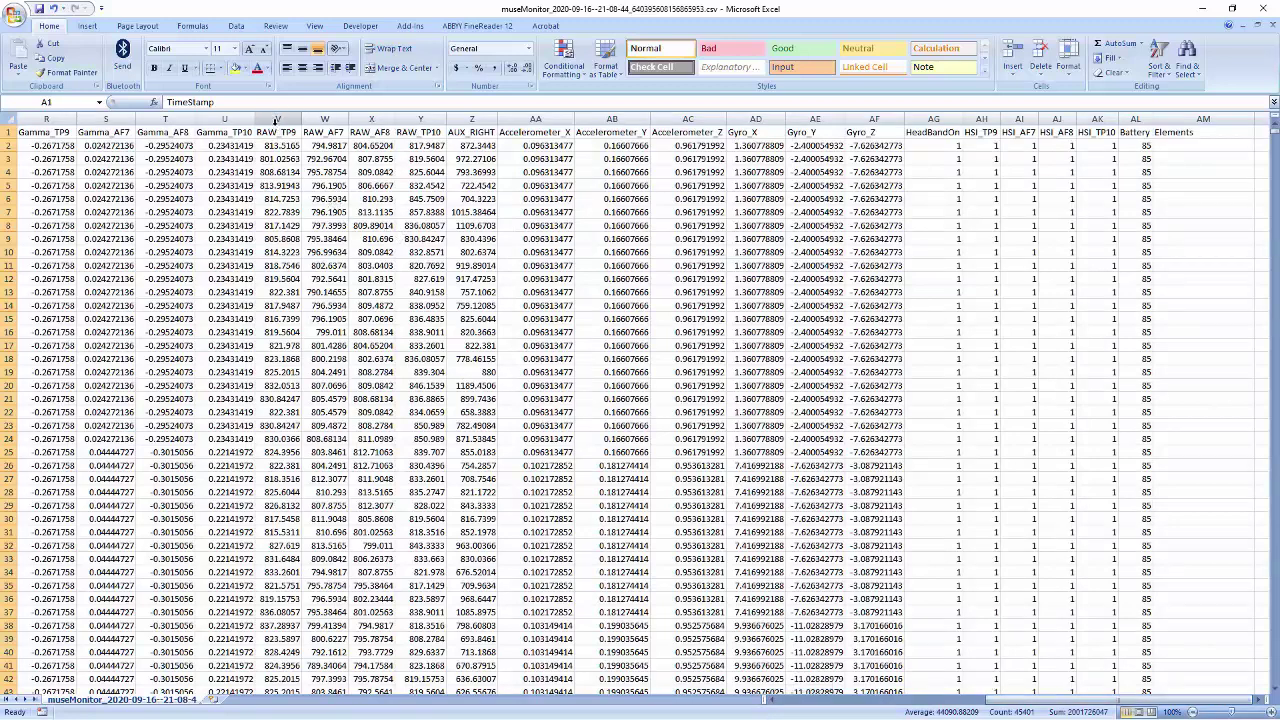
{"action": "left_click_drag", "start_coordinate": [278, 119], "coordinate": [1188, 198]}
{"action": "right_click", "coordinate": [470, 222]}
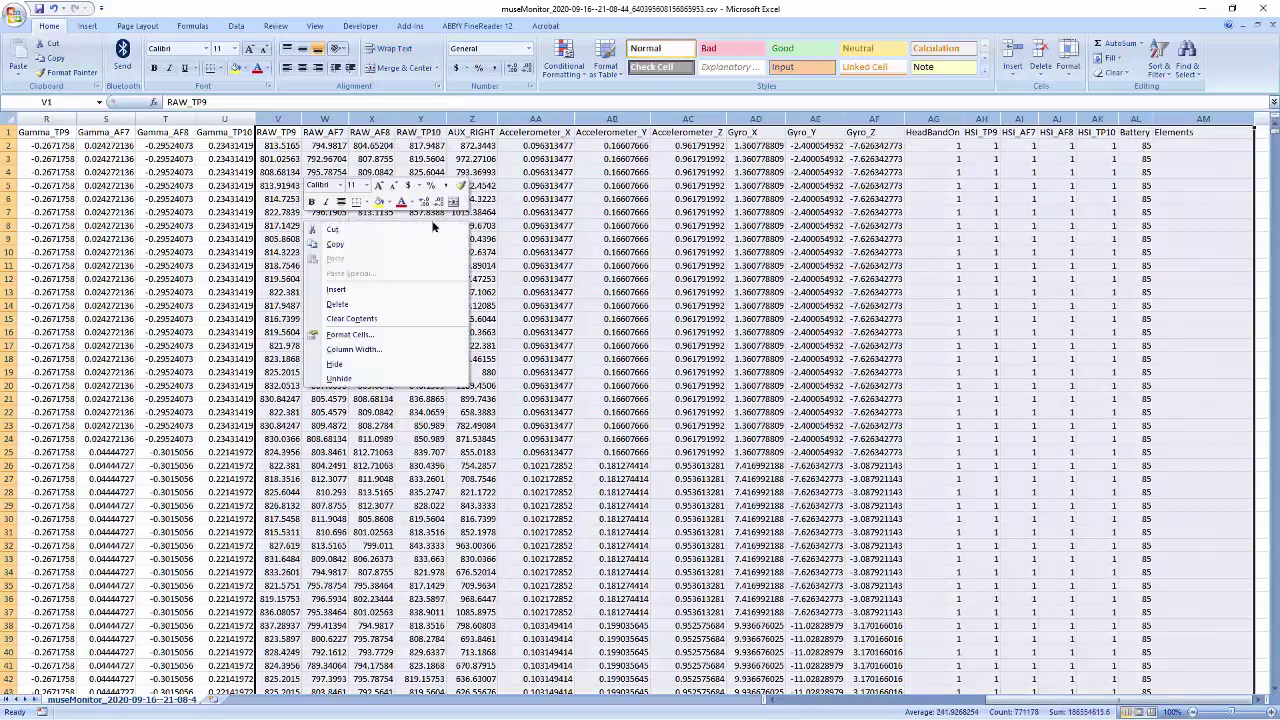
{"action": "left_click", "coordinate": [356, 240]}
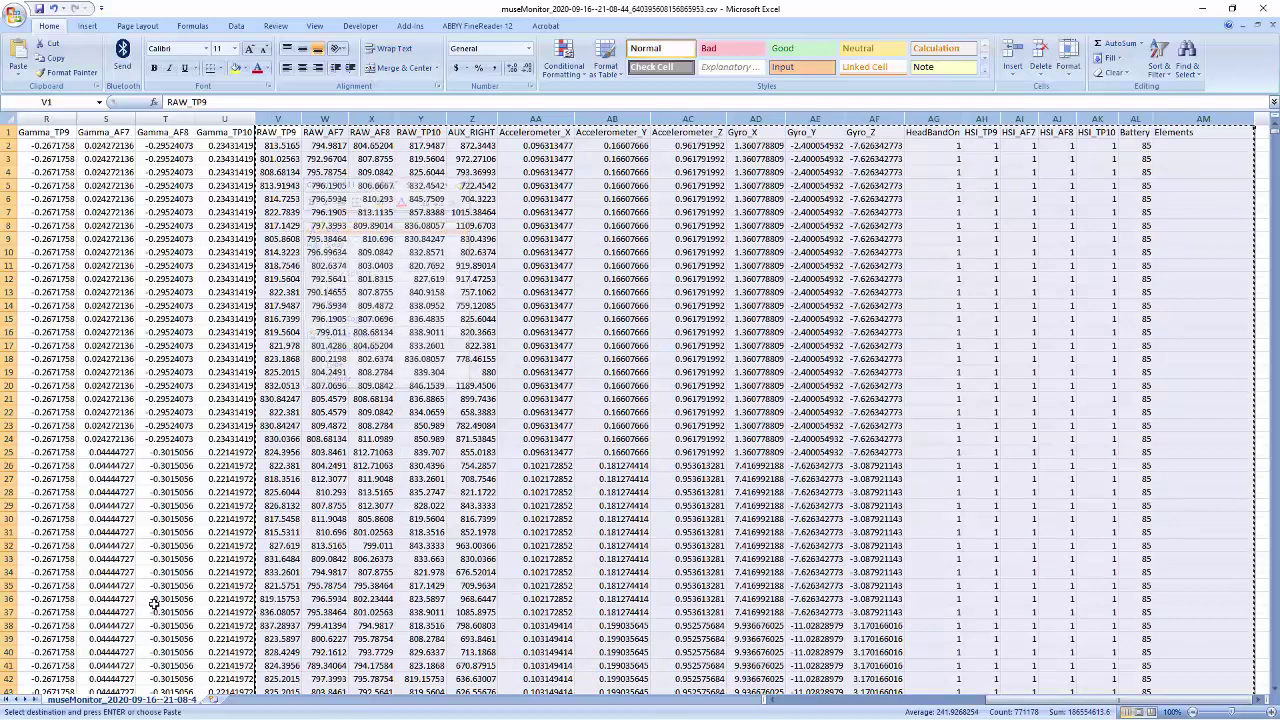
{"action": "left_click", "coordinate": [214, 700]}
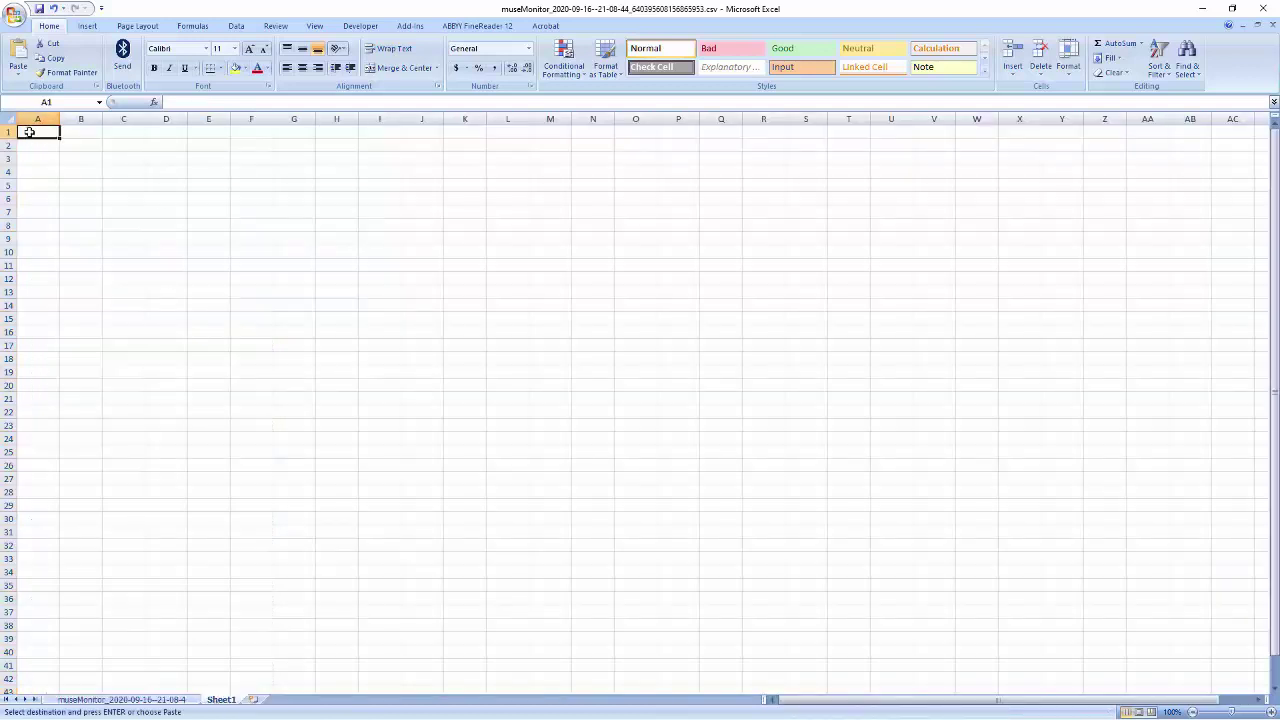
{"action": "right_click", "coordinate": [45, 138]}
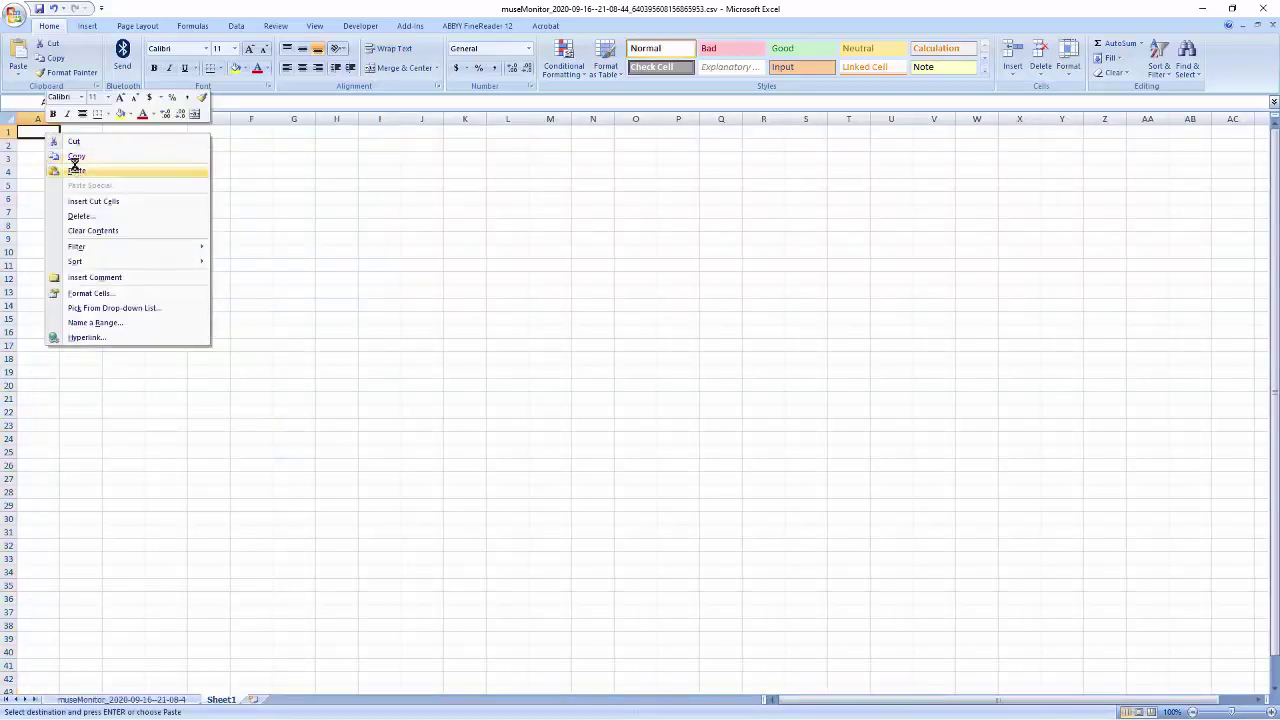
{"action": "left_click", "coordinate": [80, 168]}
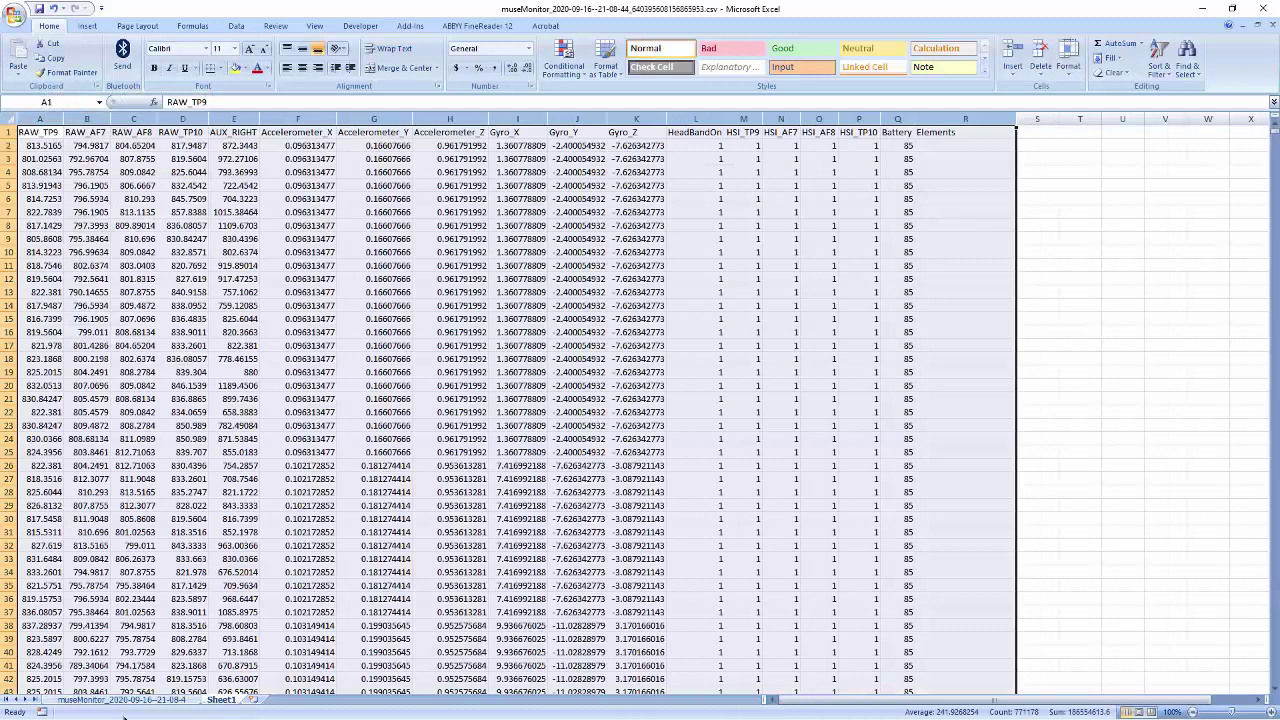
{"action": "left_click", "coordinate": [130, 700]}
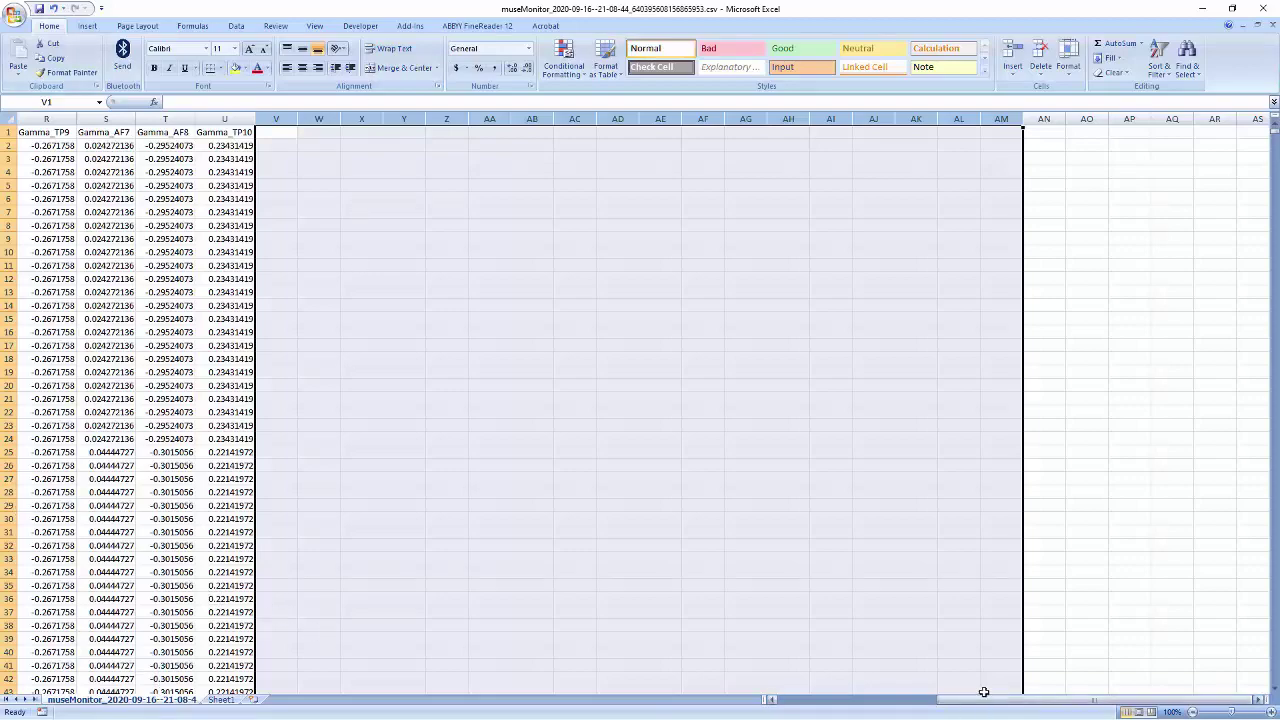
{"action": "left_click_drag", "start_coordinate": [983, 692], "coordinate": [955, 698]}
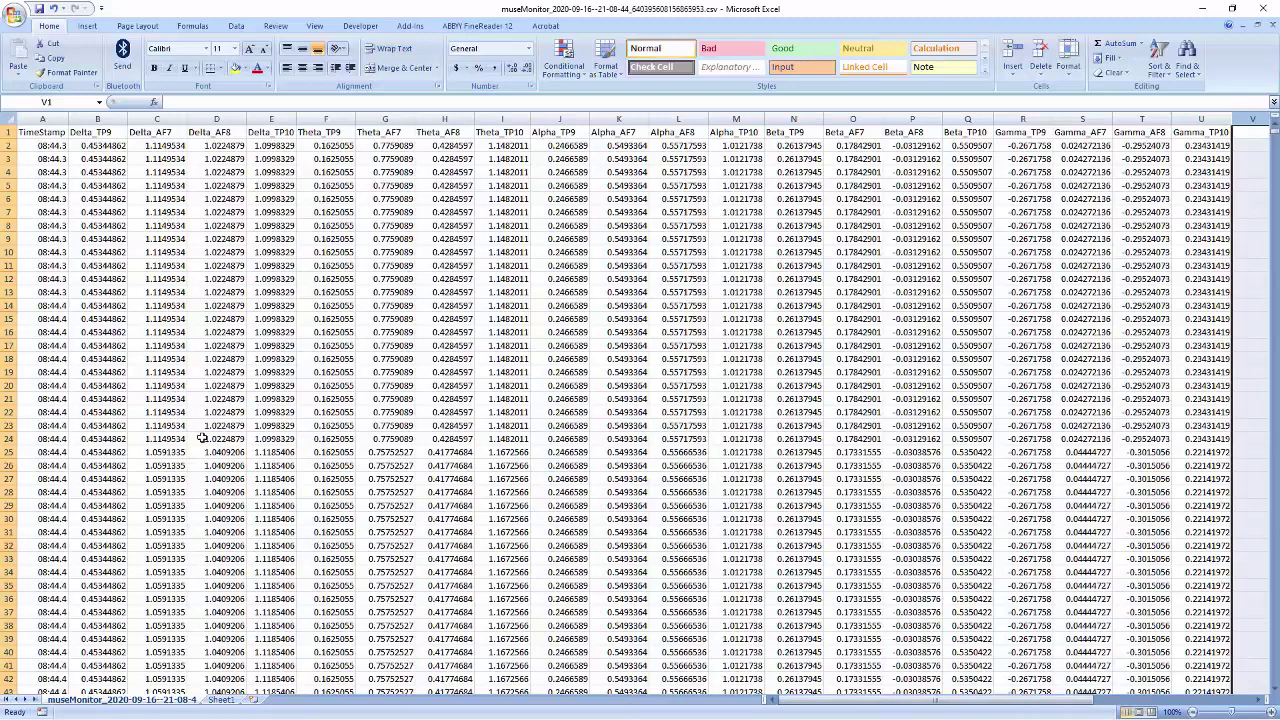
{"action": "left_click", "coordinate": [745, 290]}
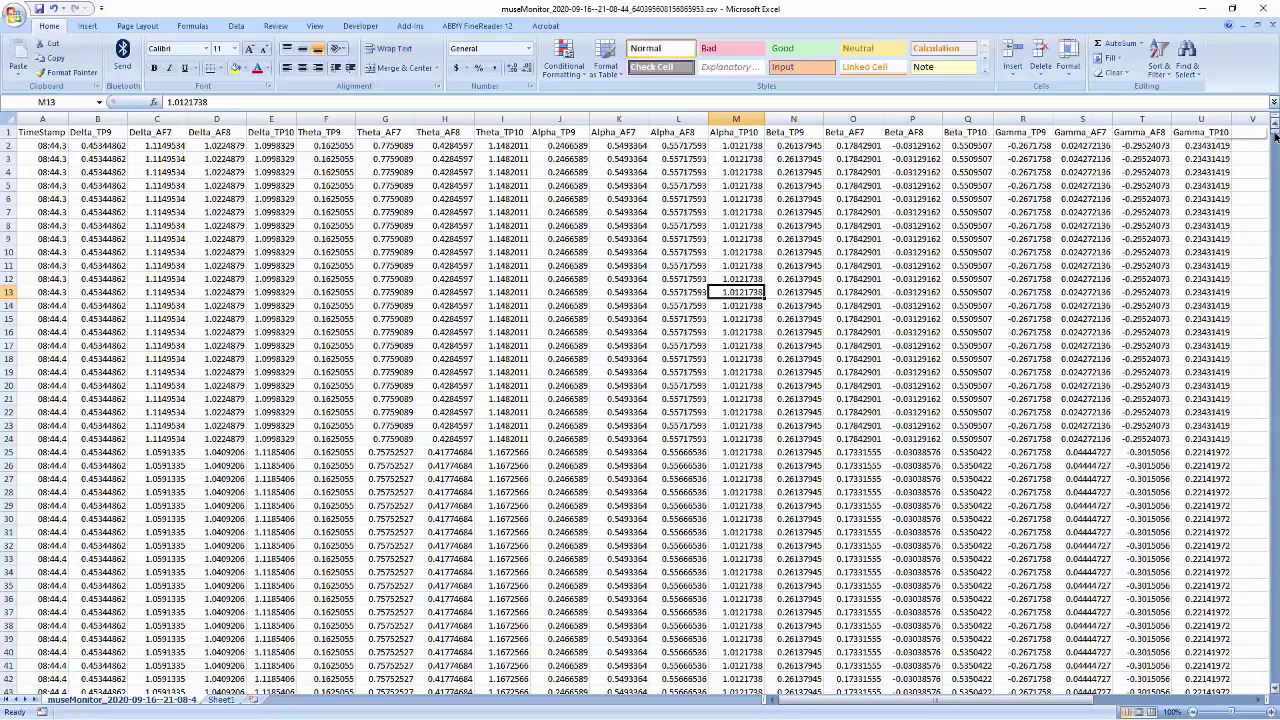
{"action": "left_click_drag", "start_coordinate": [1274, 136], "coordinate": [1273, 595]}
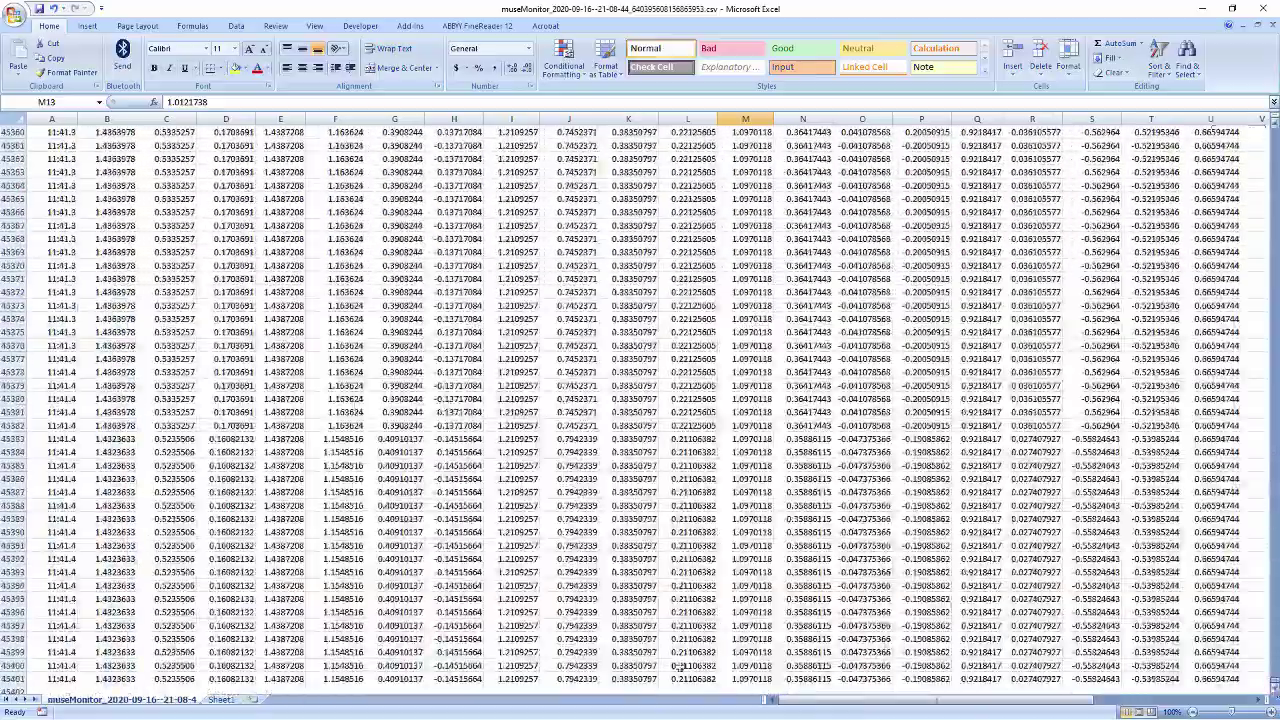
{"action": "scroll", "coordinate": [450, 535], "scroll_direction": "down", "scroll_amount": 2}
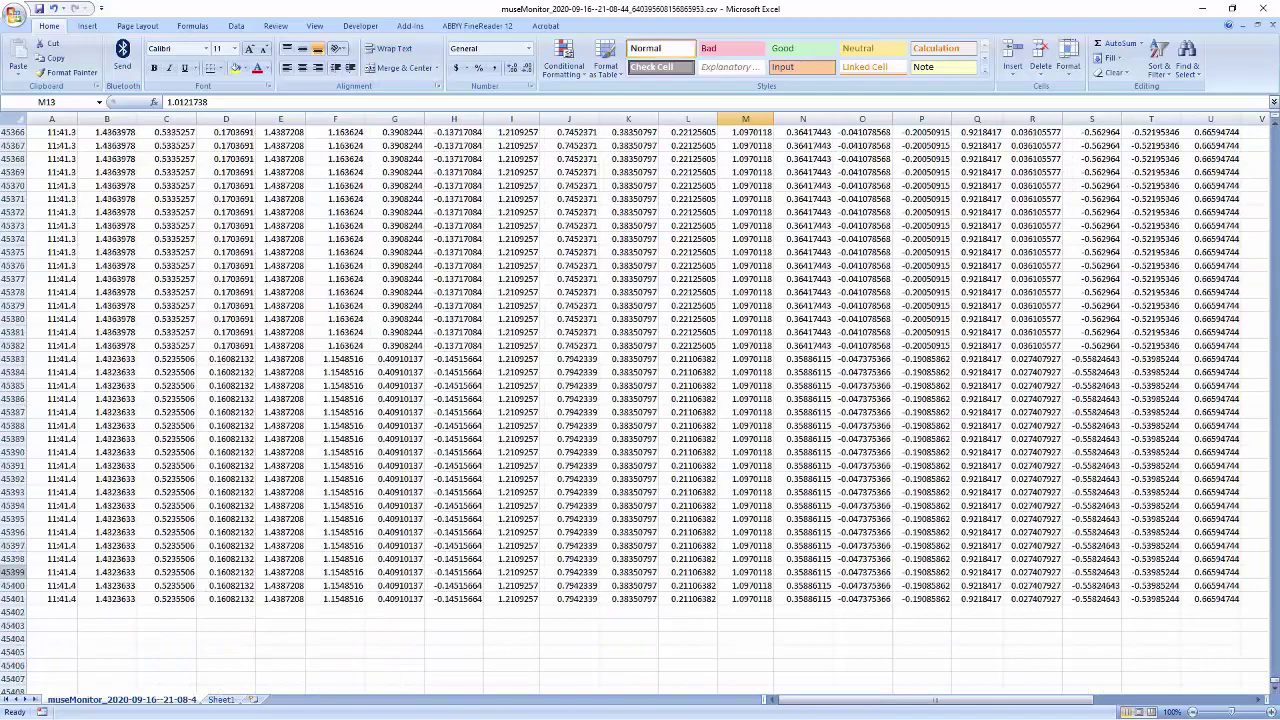
{"action": "left_click", "coordinate": [8, 598]}
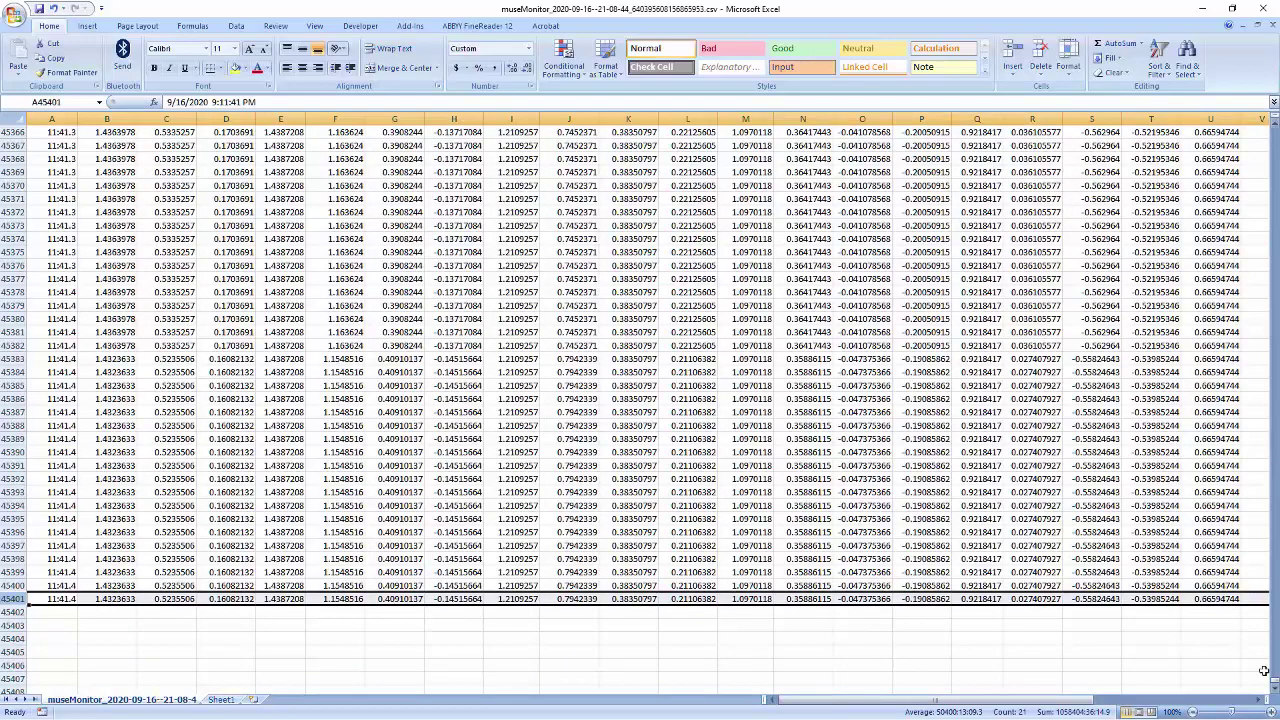
{"action": "left_click_drag", "start_coordinate": [1275, 685], "coordinate": [1224, 130]}
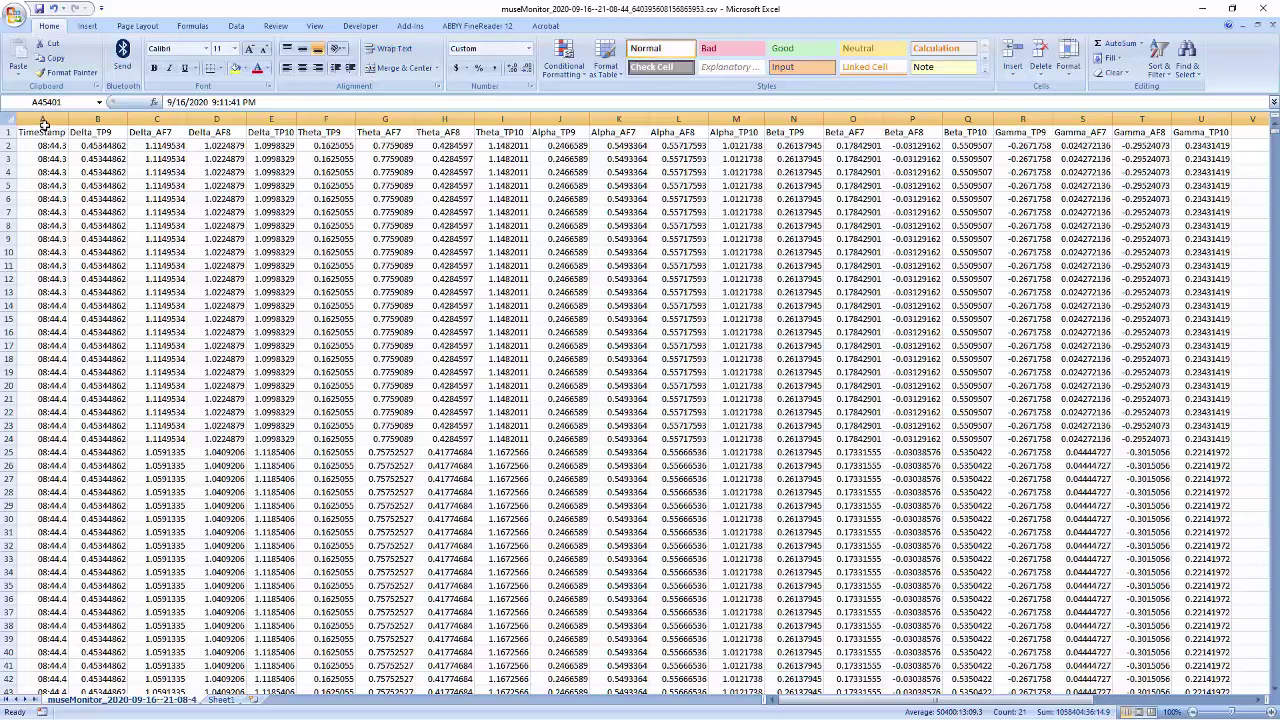
{"action": "left_click_drag", "start_coordinate": [43, 119], "coordinate": [1190, 168]}
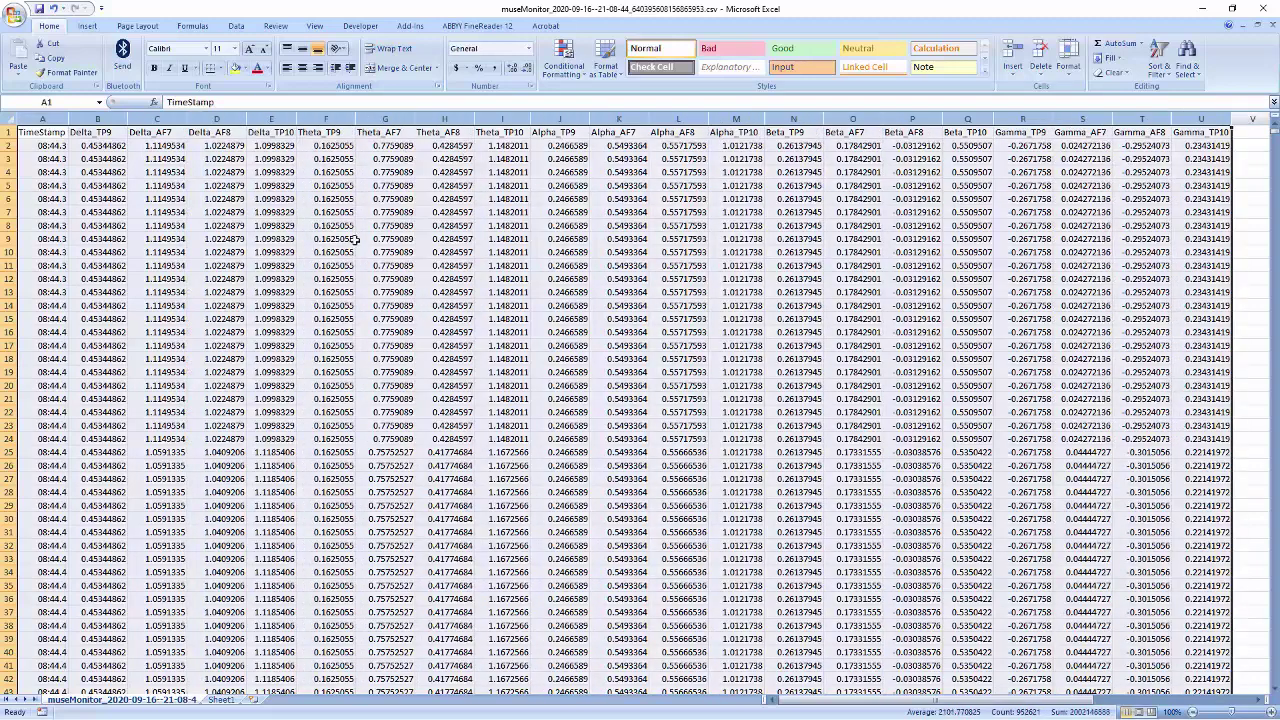
- Delete the timestamp-only blank row 1351
{"action": "left_click_drag", "start_coordinate": [1274, 137], "coordinate": [1244, 165]}
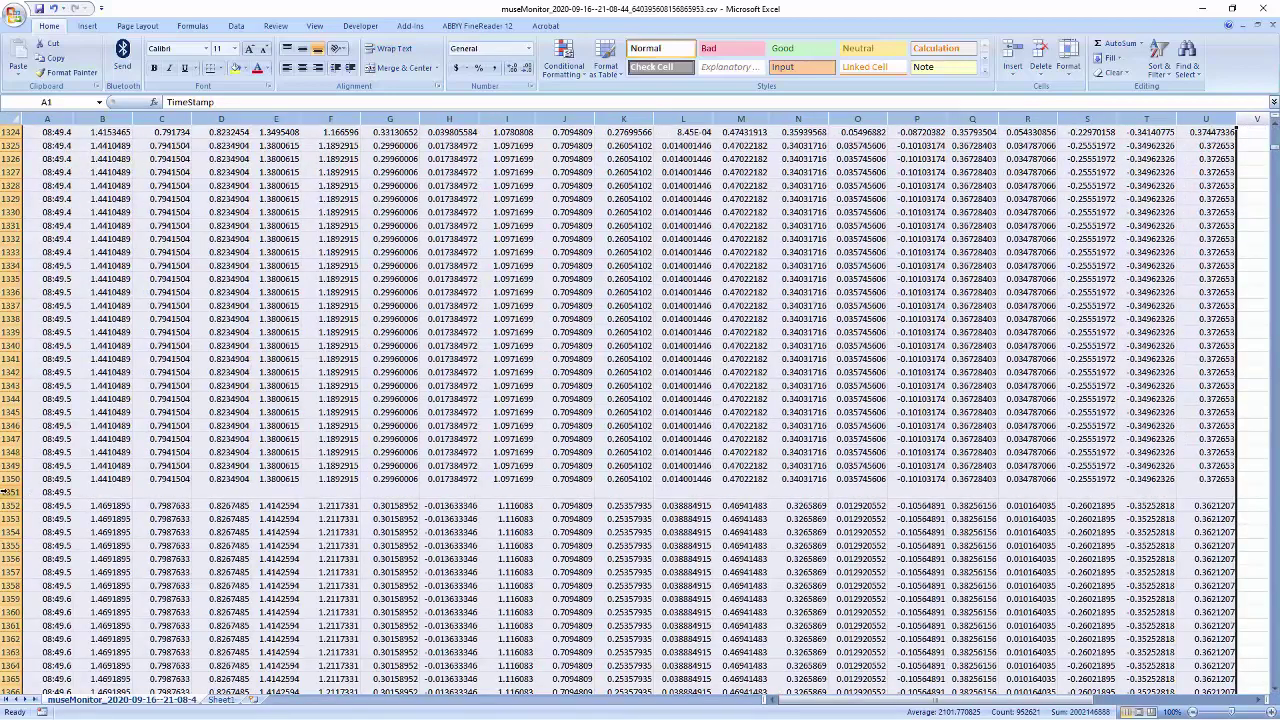
{"action": "left_click", "coordinate": [14, 492]}
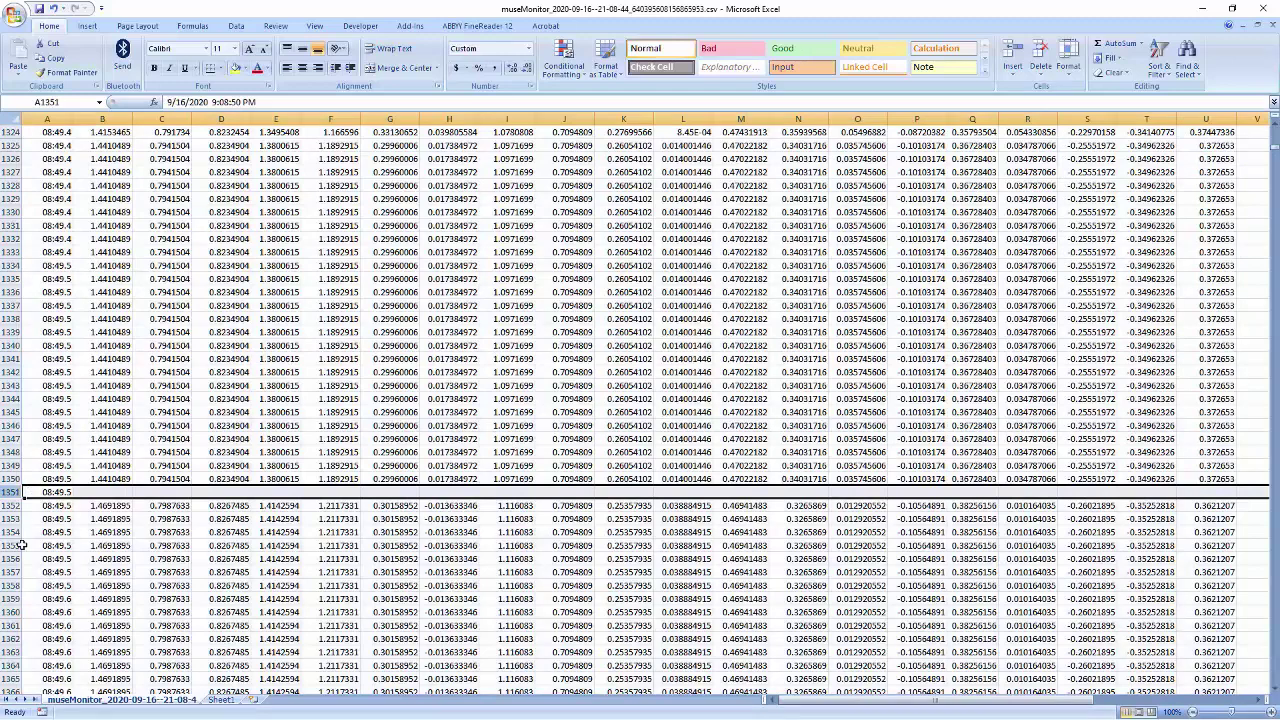
{"action": "right_click", "coordinate": [12, 492]}
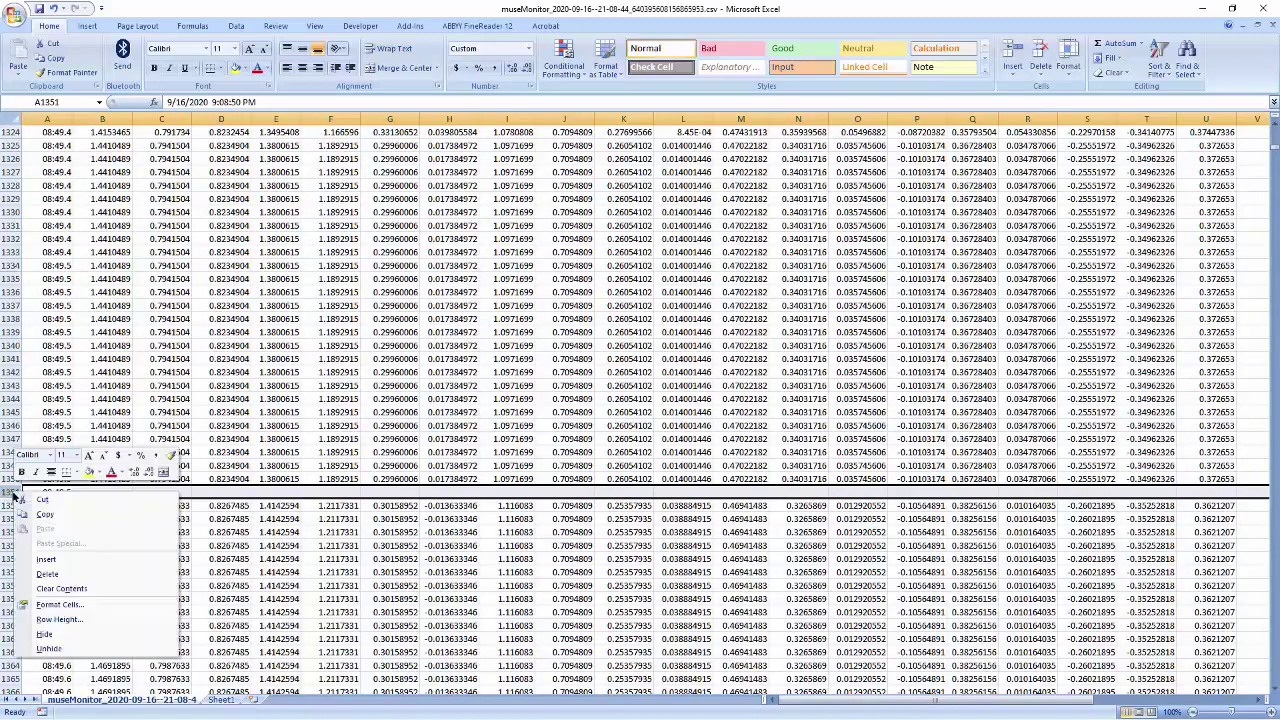
{"action": "left_click", "coordinate": [48, 574]}
- Scroll down and delete the timestamp-only blank row 1767 at 08:51.2
{"action": "scroll", "coordinate": [250, 490], "scroll_direction": "down", "scroll_amount": 2}
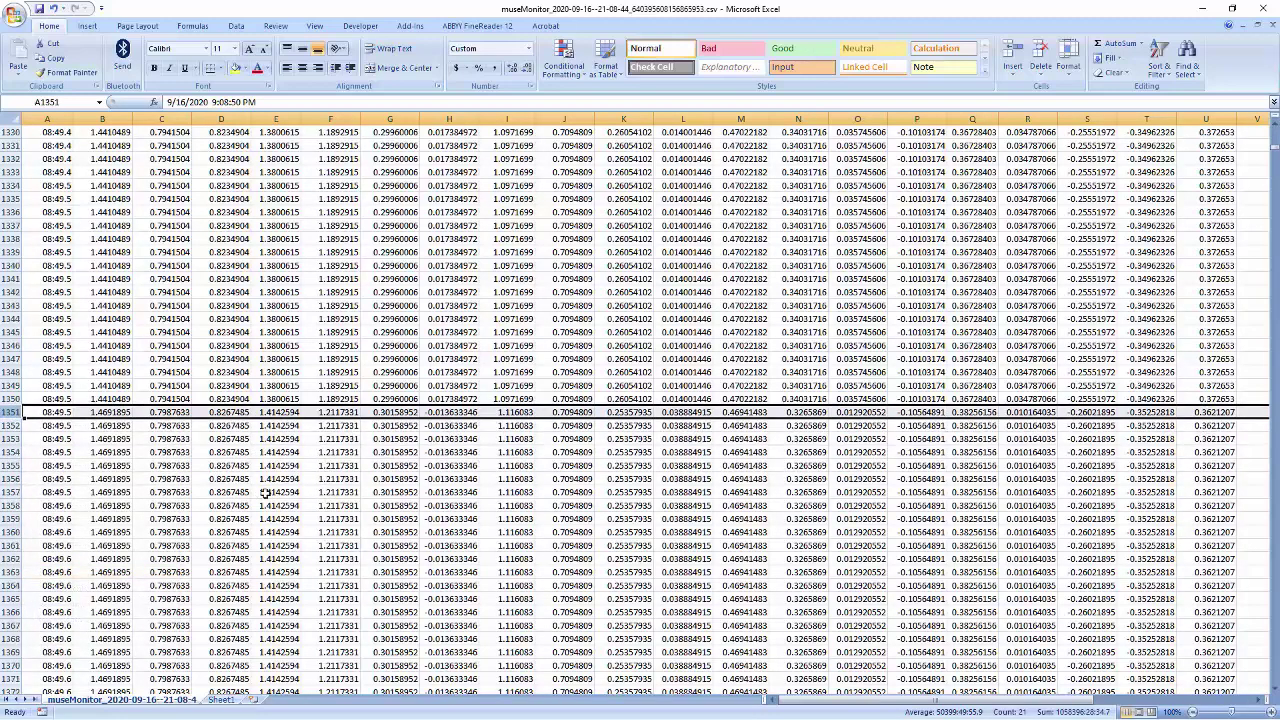
{"action": "scroll", "coordinate": [265, 492], "scroll_direction": "down", "scroll_amount": 13}
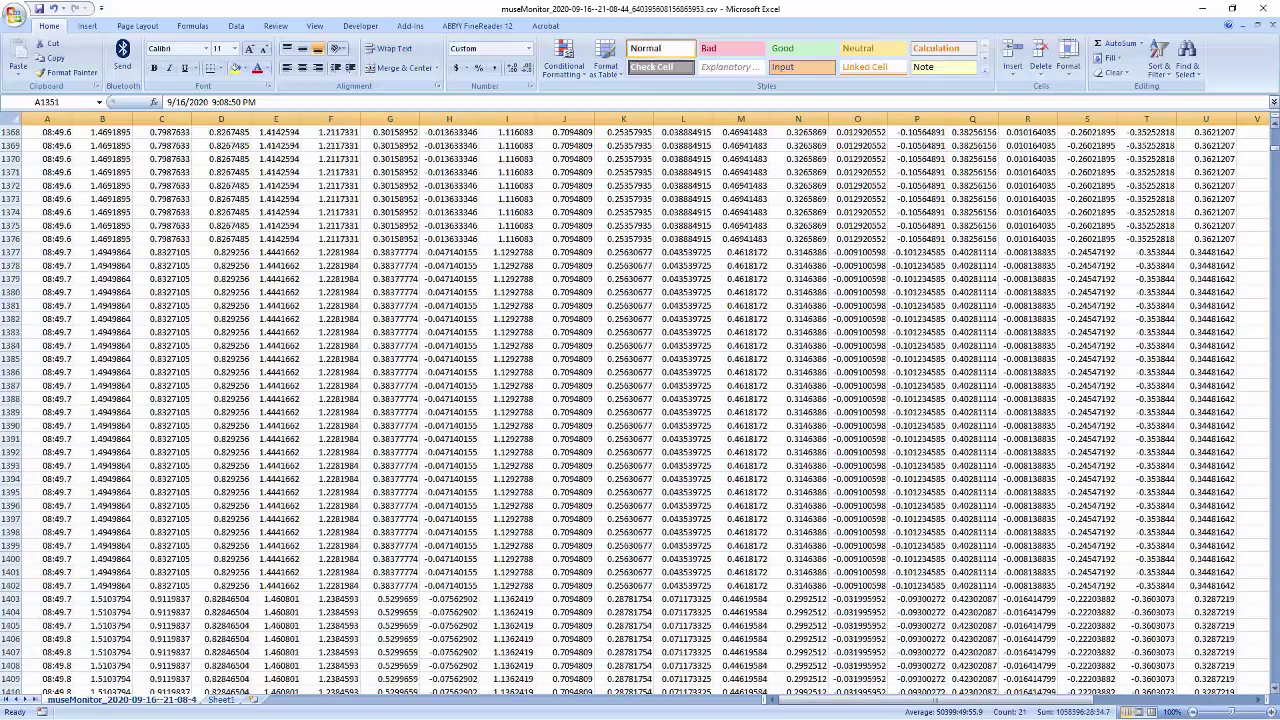
{"action": "left_click", "coordinate": [1273, 570]}
{"action": "left_click", "coordinate": [1273, 570]}
{"action": "left_click", "coordinate": [1273, 570]}
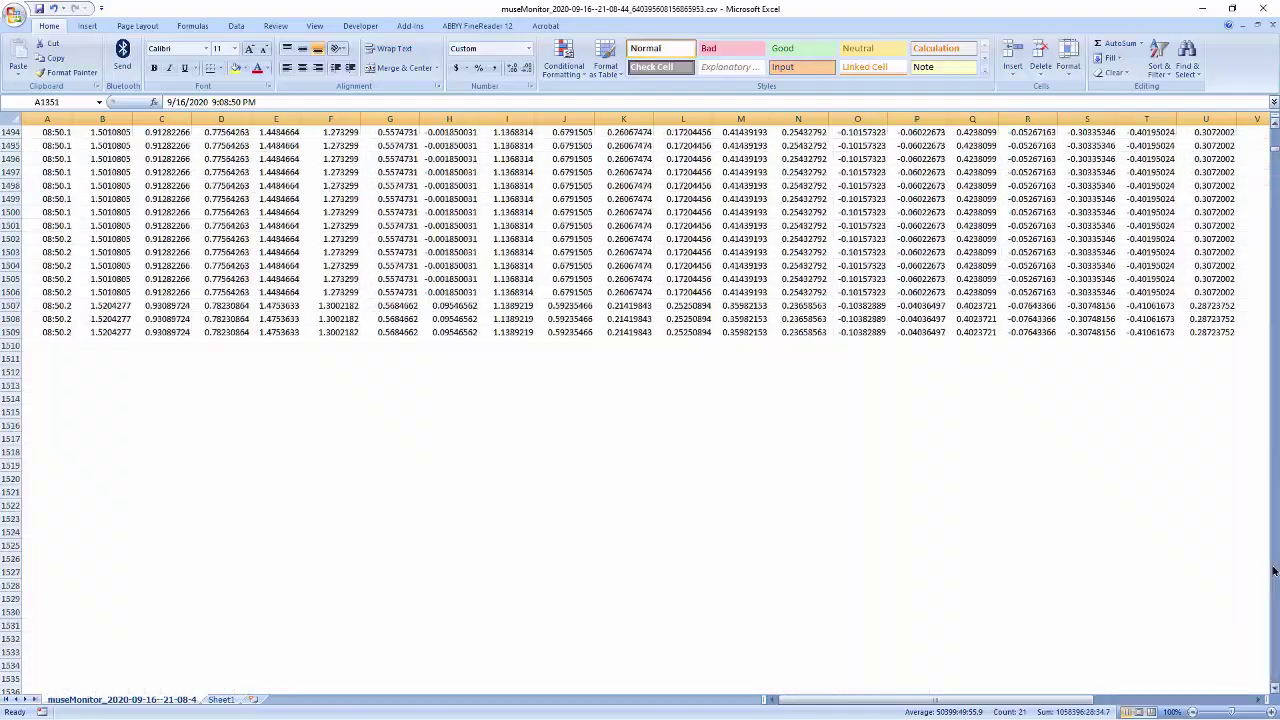
{"action": "left_click", "coordinate": [1273, 570]}
{"action": "left_click", "coordinate": [1273, 570]}
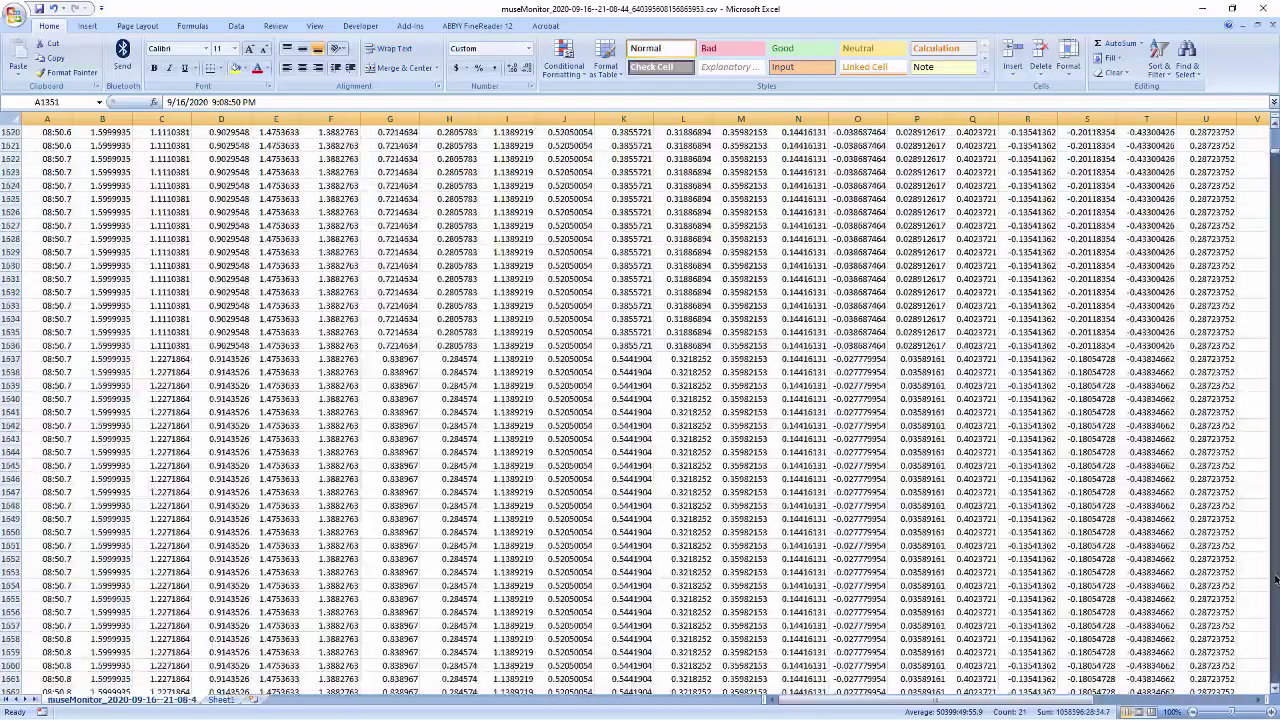
{"action": "left_click", "coordinate": [1275, 578]}
{"action": "left_click", "coordinate": [1275, 578]}
{"action": "left_click", "coordinate": [1275, 578]}
{"action": "left_click", "coordinate": [1275, 578]}
{"action": "left_click", "coordinate": [1275, 578]}
{"action": "left_click", "coordinate": [1275, 578]}
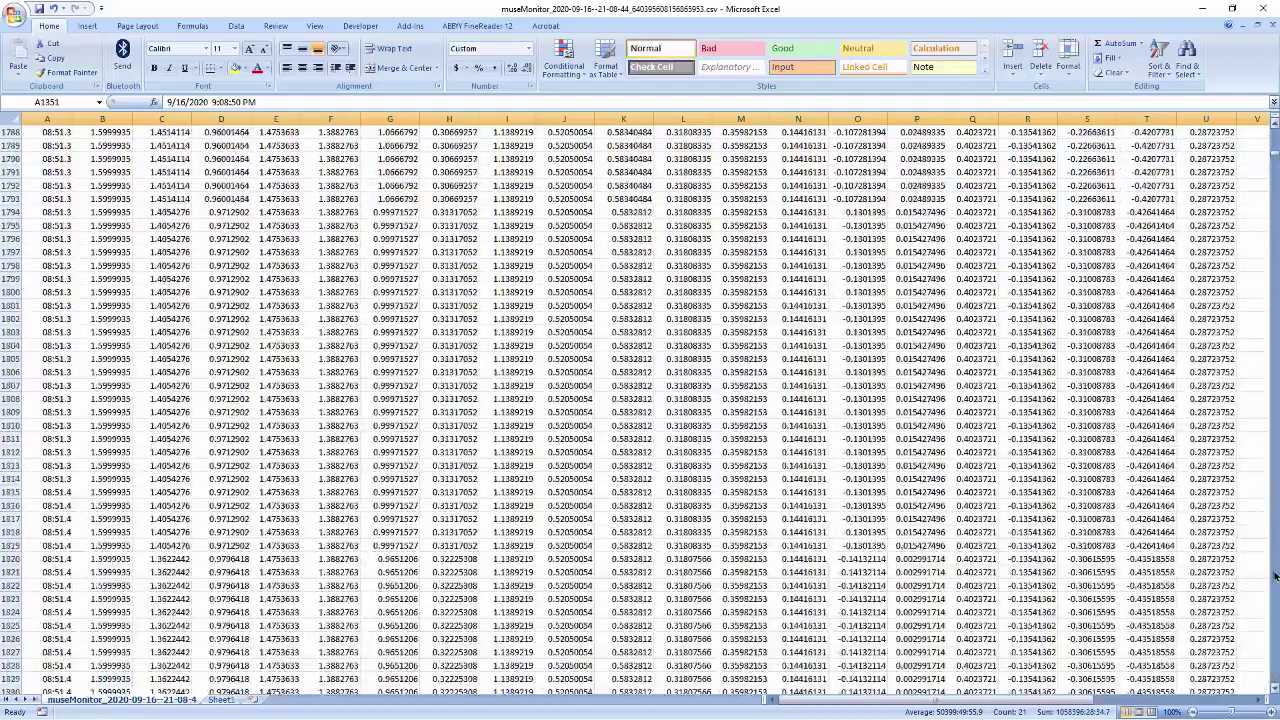
{"action": "left_click", "coordinate": [1275, 490]}
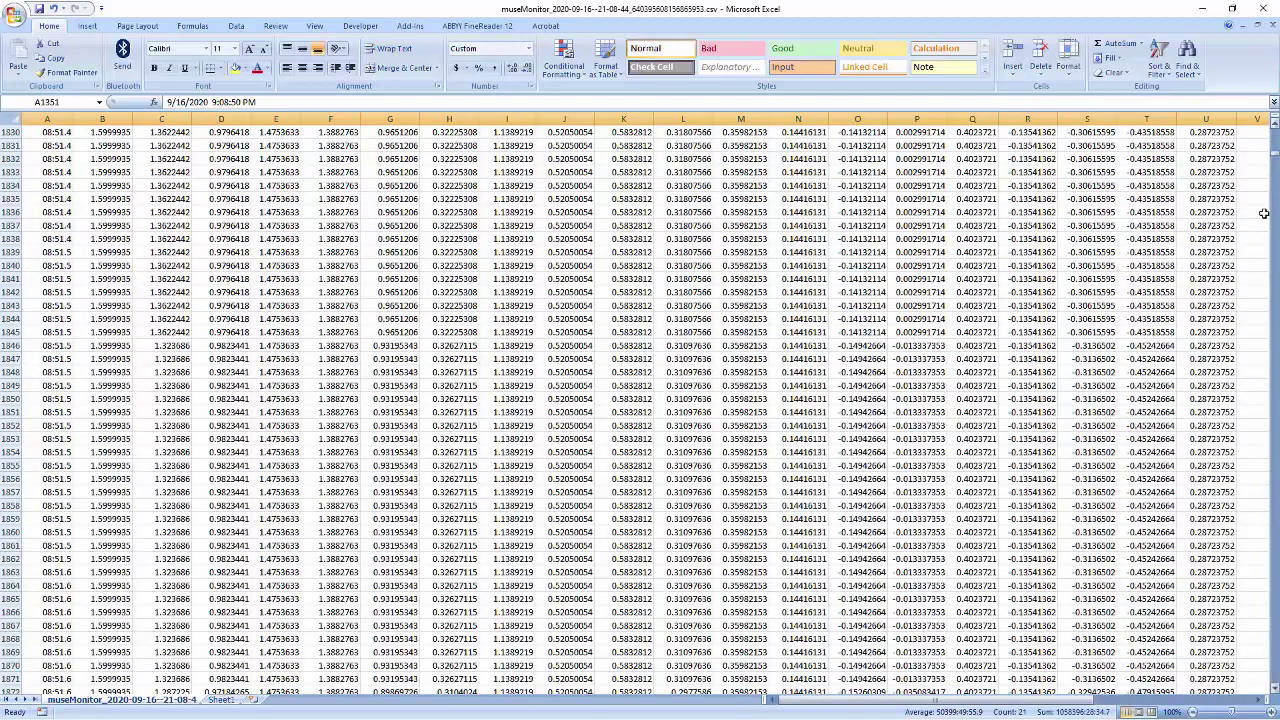
{"action": "left_click", "coordinate": [1274, 145]}
{"action": "left_click", "coordinate": [1274, 145]}
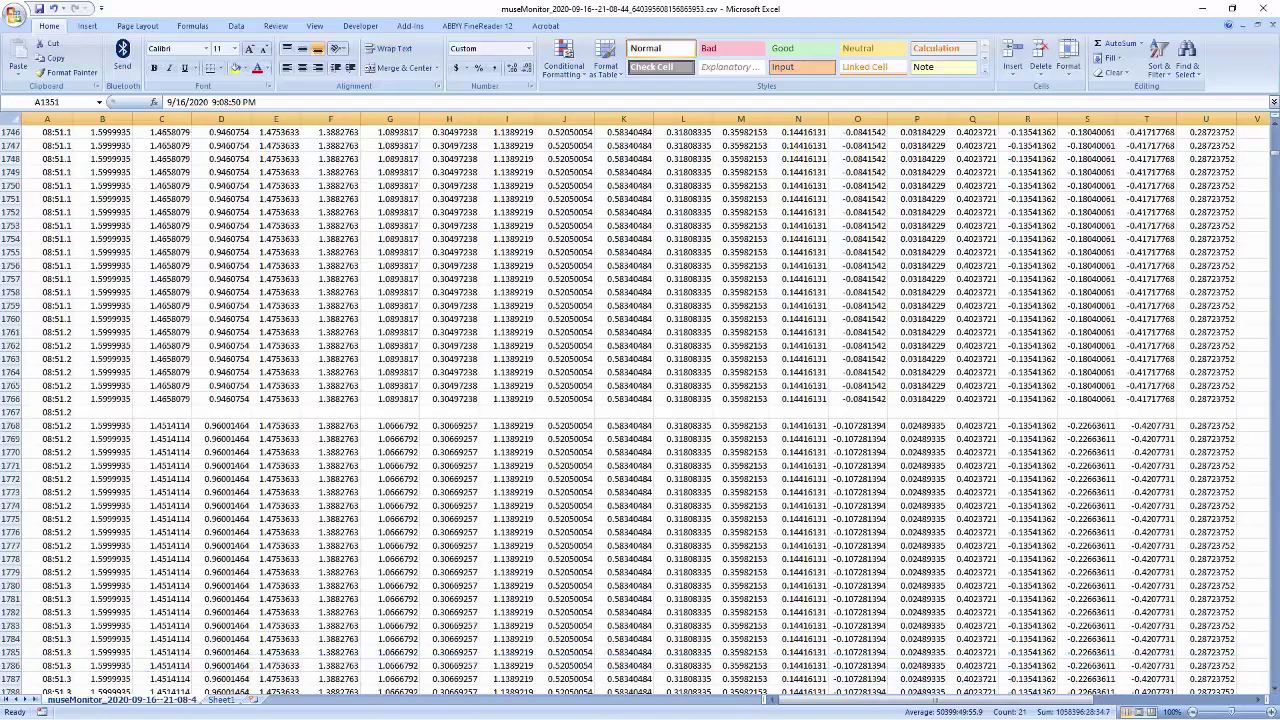
{"action": "left_click", "coordinate": [12, 411]}
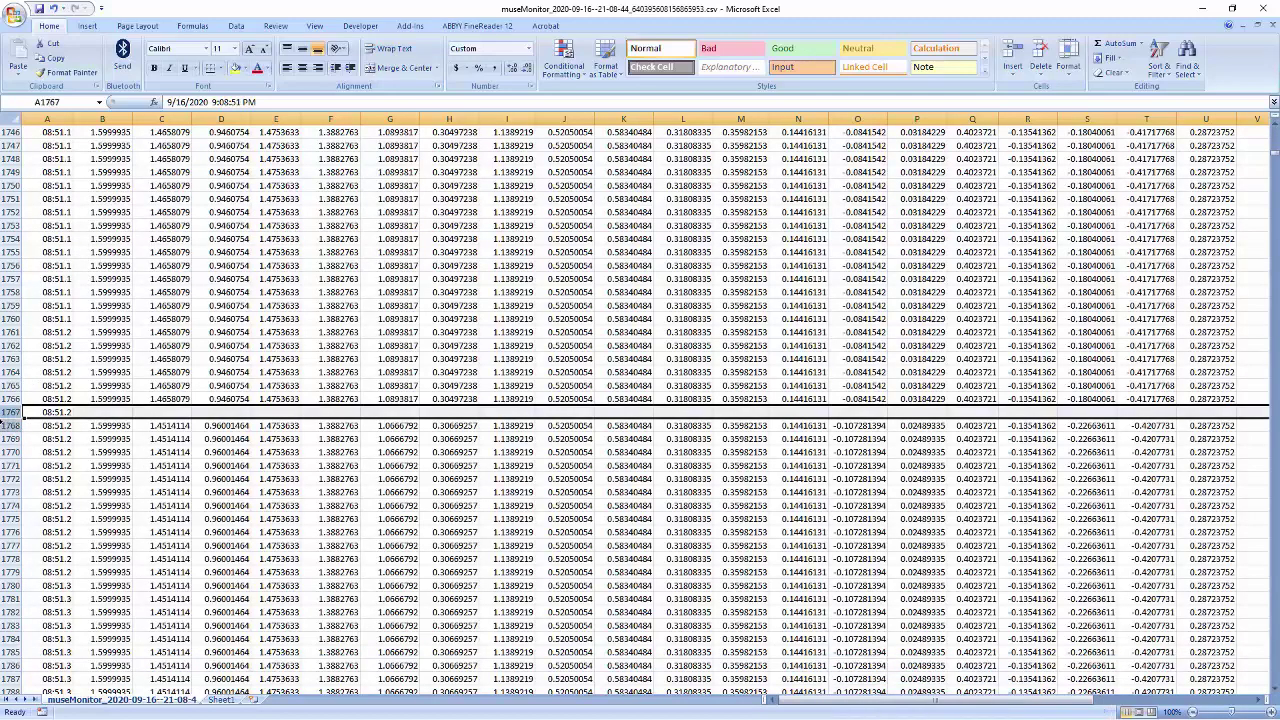
{"action": "right_click", "coordinate": [13, 414]}
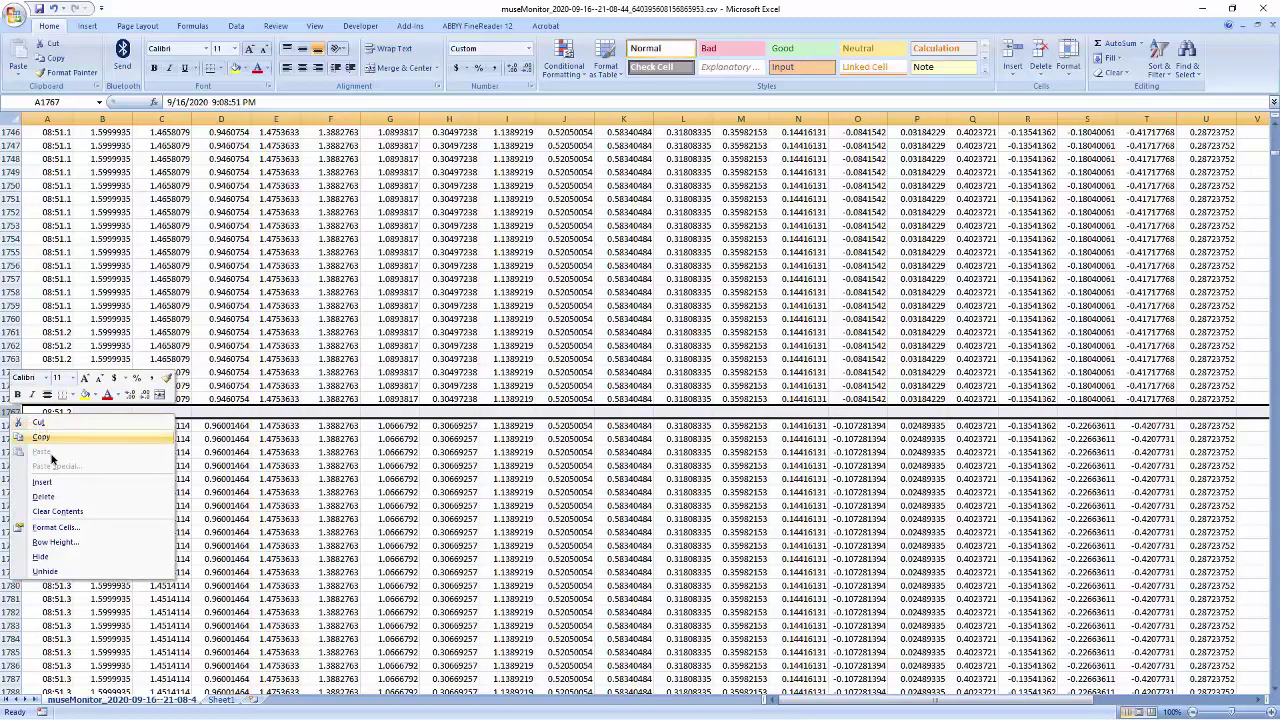
{"action": "left_click", "coordinate": [43, 496]}
{"action": "scroll", "coordinate": [347, 430], "scroll_direction": "down", "scroll_amount": 20}
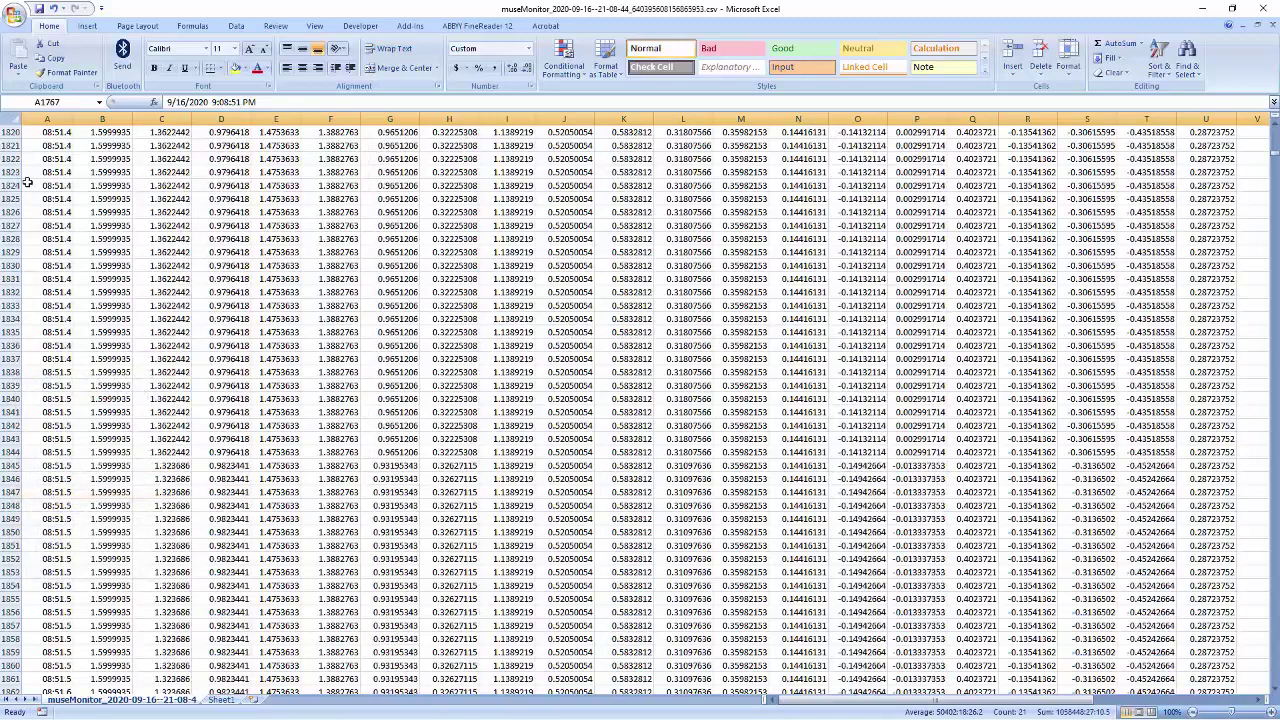
- Save the museMonitor data as an Excel Workbook (.xlsx) in F20, keeping its file name
{"action": "left_click", "coordinate": [14, 16]}
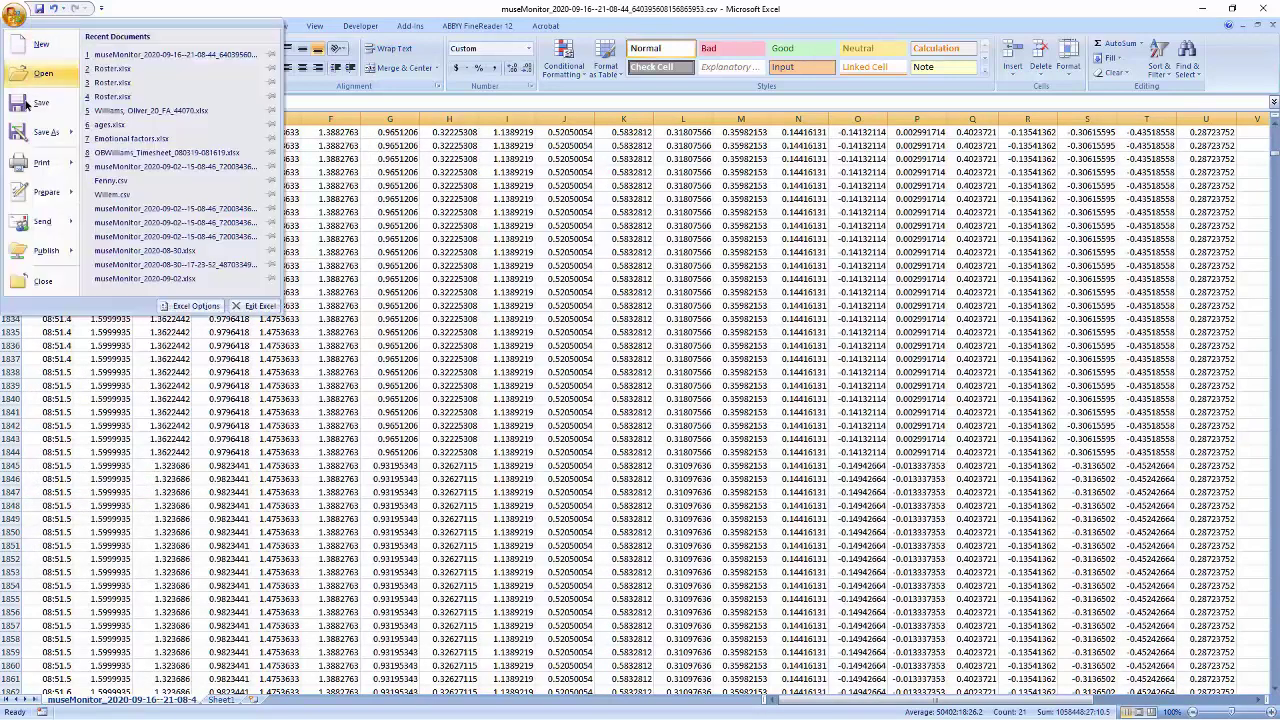
{"action": "mouse_move", "coordinate": [46, 133]}
{"action": "left_click", "coordinate": [153, 64]}
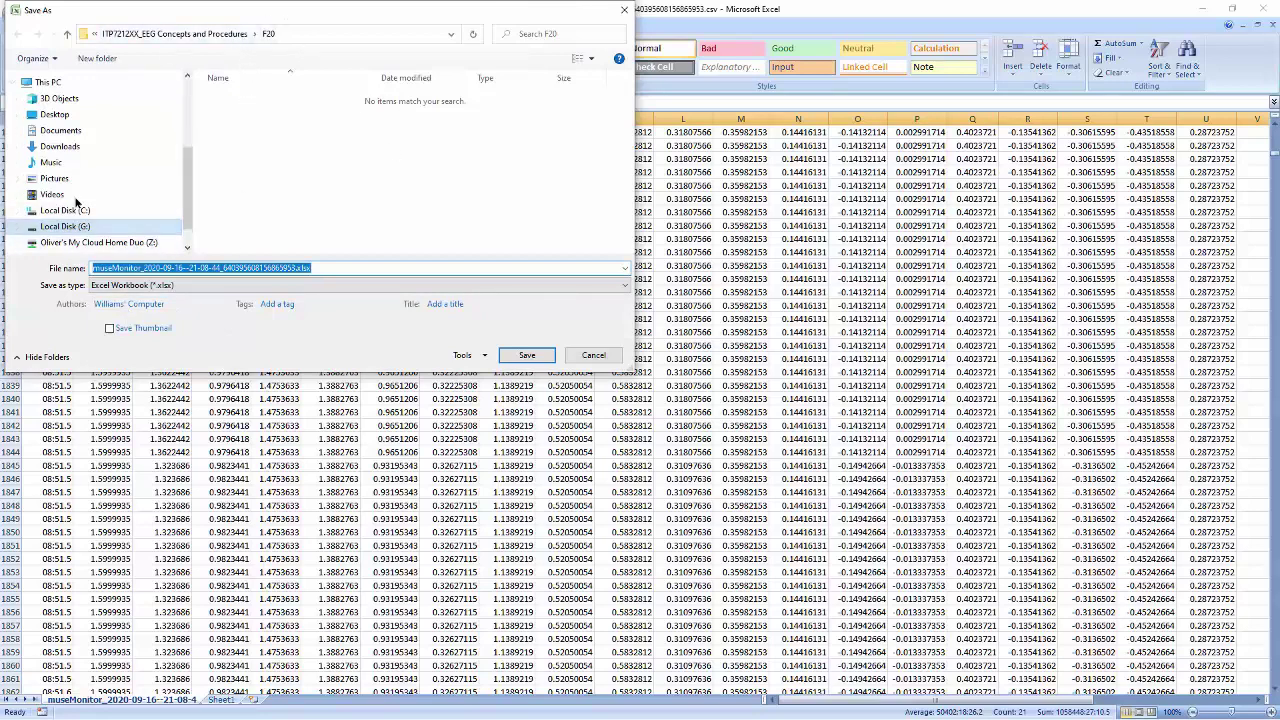
{"action": "left_click", "coordinate": [548, 355]}
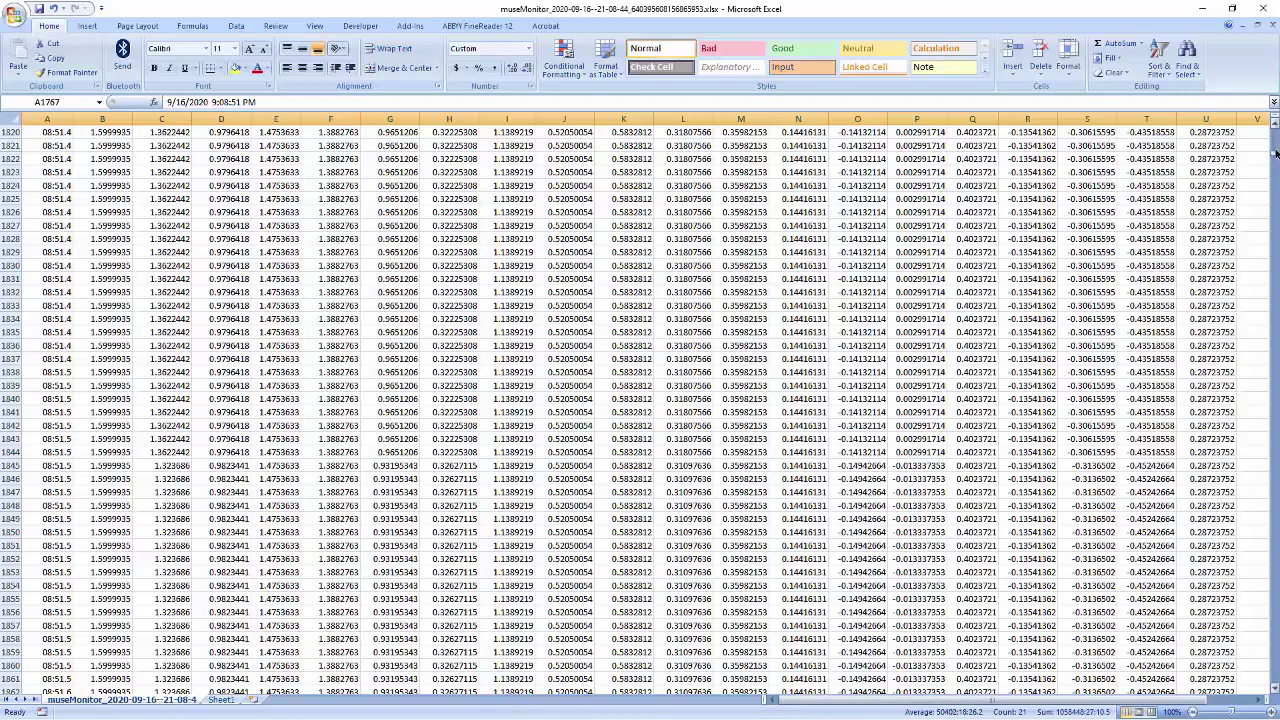
- Scroll the saved museMonitor workbook to the top and close Excel
{"action": "left_click_drag", "start_coordinate": [1275, 155], "coordinate": [1275, 128]}
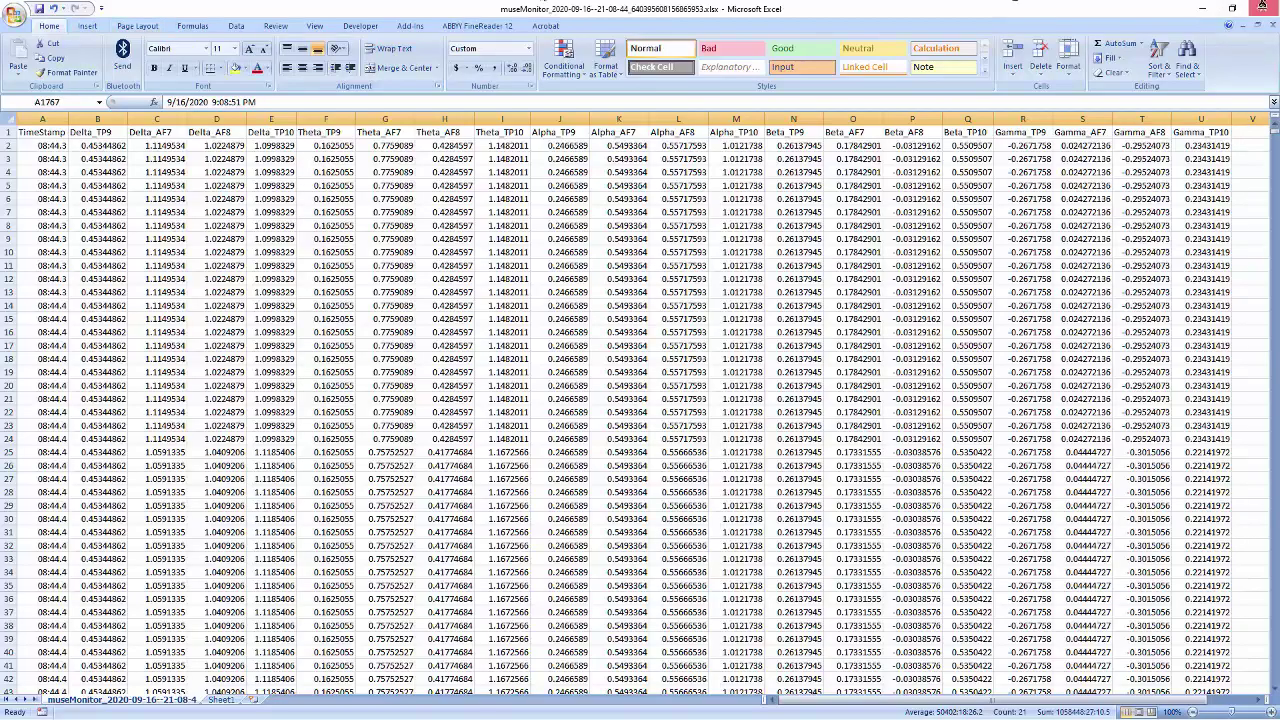
{"action": "left_click", "coordinate": [1263, 8]}
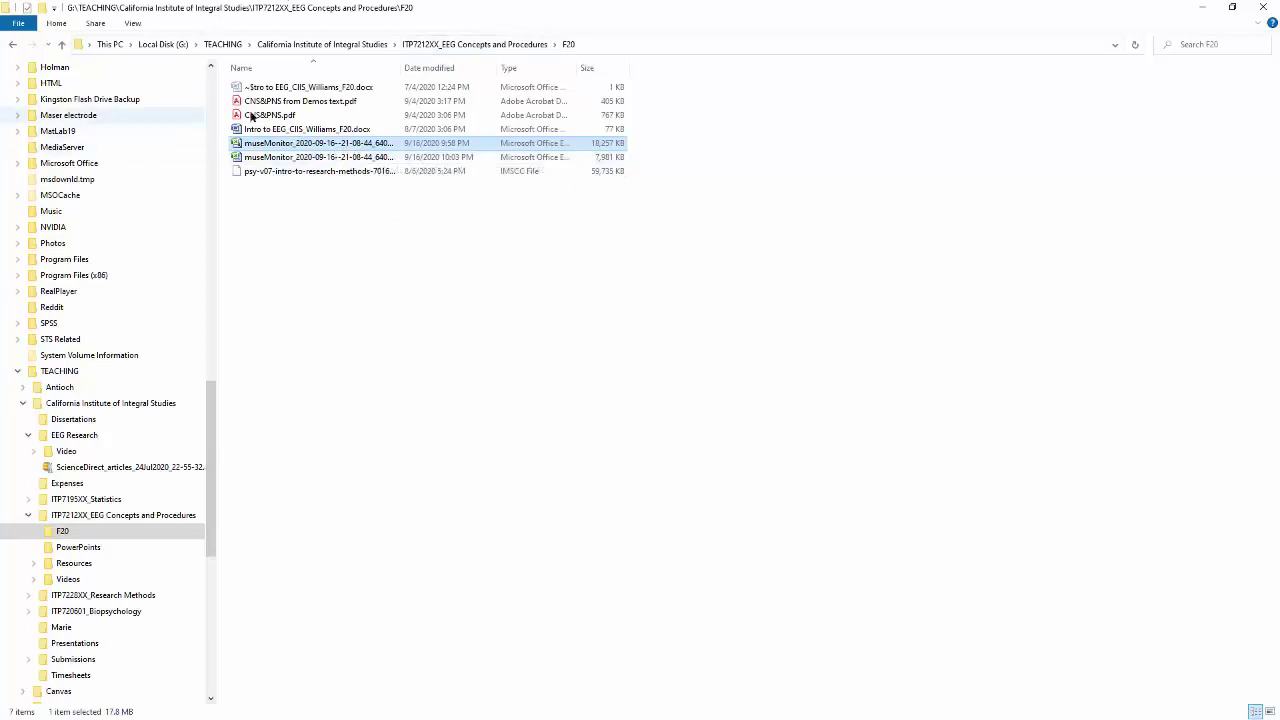
{"action": "left_click", "coordinate": [1264, 7]}
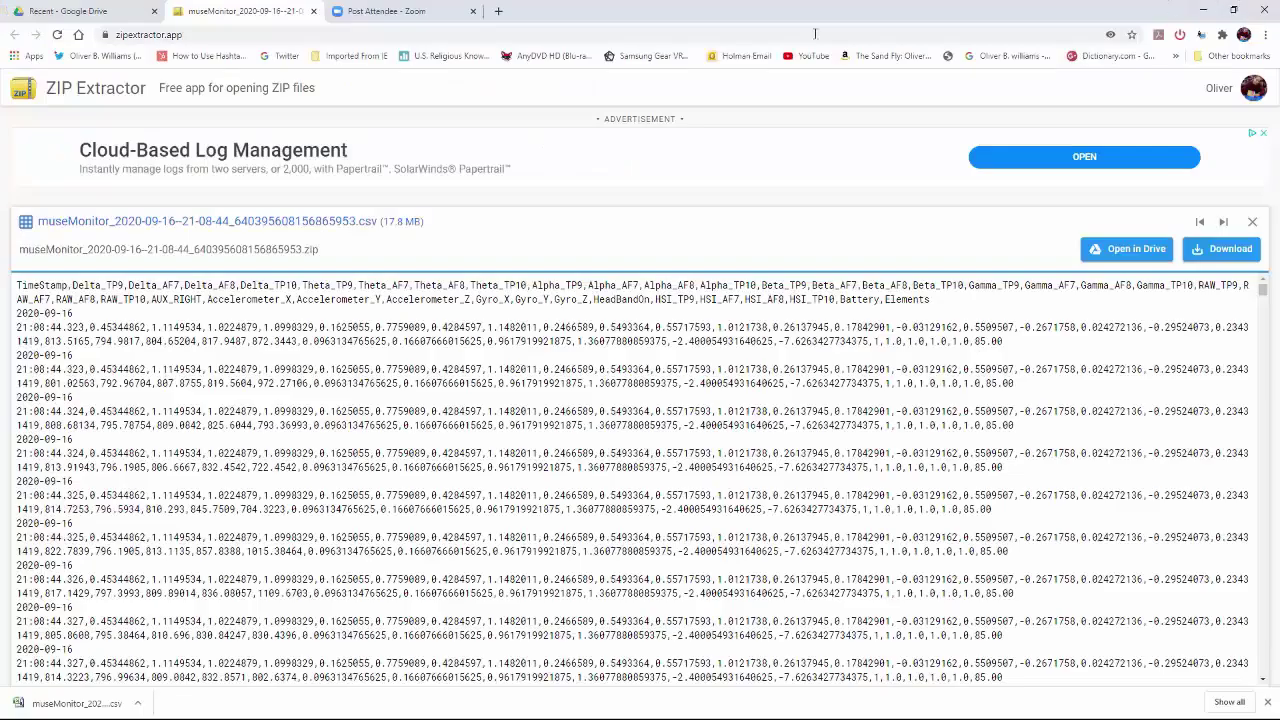